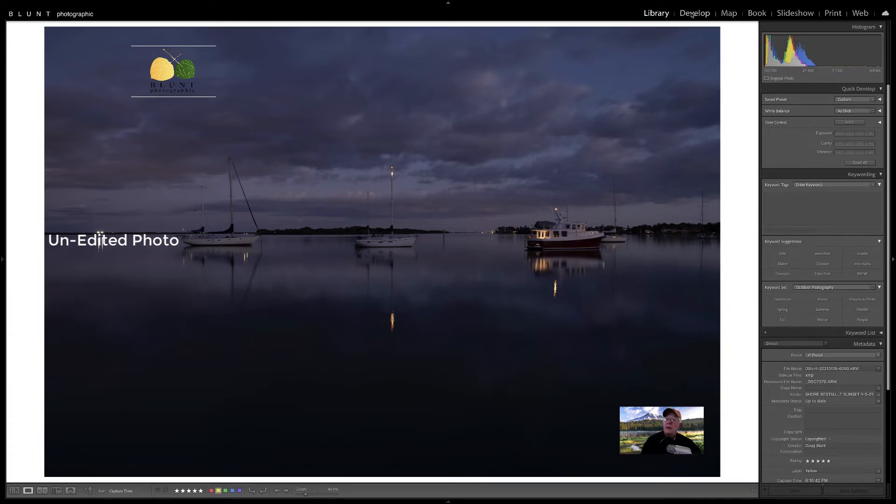
Develop the harbour photo's basic tones: raise shadows and exposure, lower highlights, and set the white and black clipping points automatically
{"action": "left_click", "coordinate": [694, 13]}
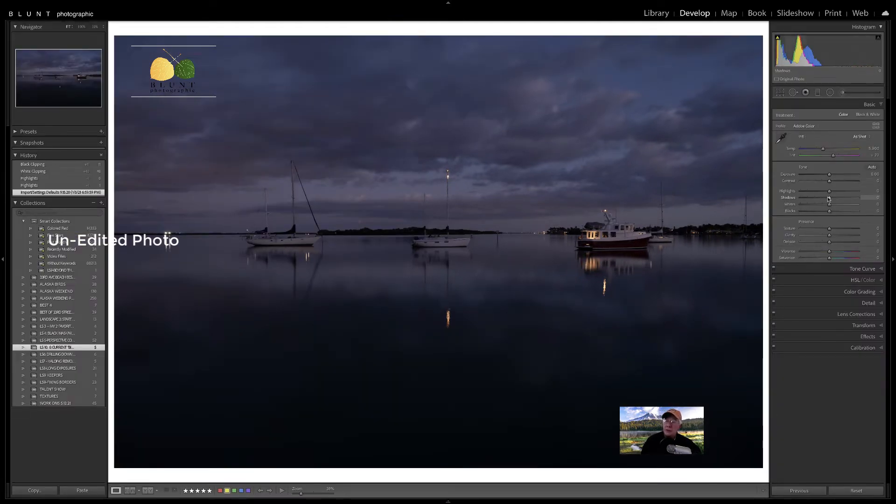
{"action": "left_click_drag", "start_coordinate": [830, 199], "coordinate": [834, 175]}
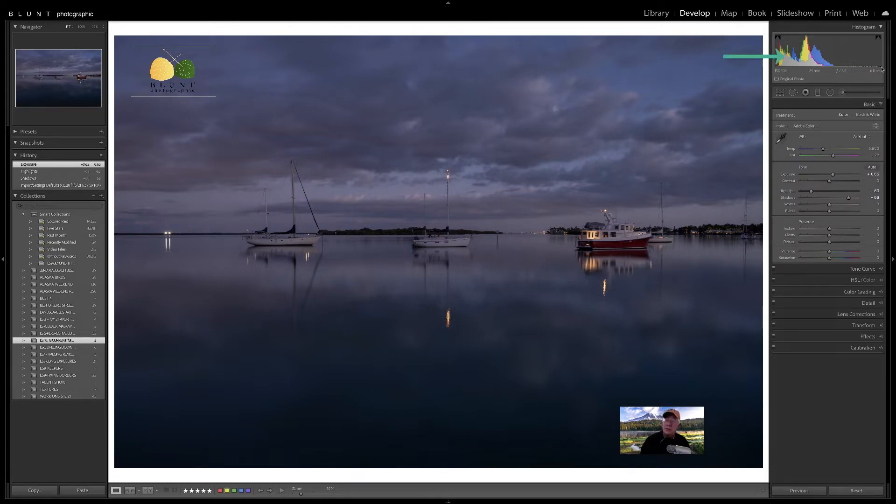
{"action": "double_click", "coordinate": [790, 205], "text": "shift"}
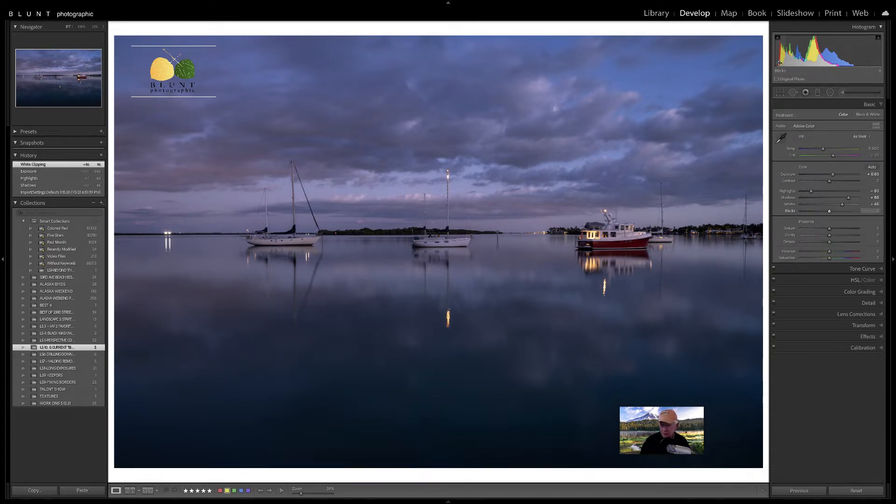
{"action": "double_click", "coordinate": [790, 213], "text": "shift"}
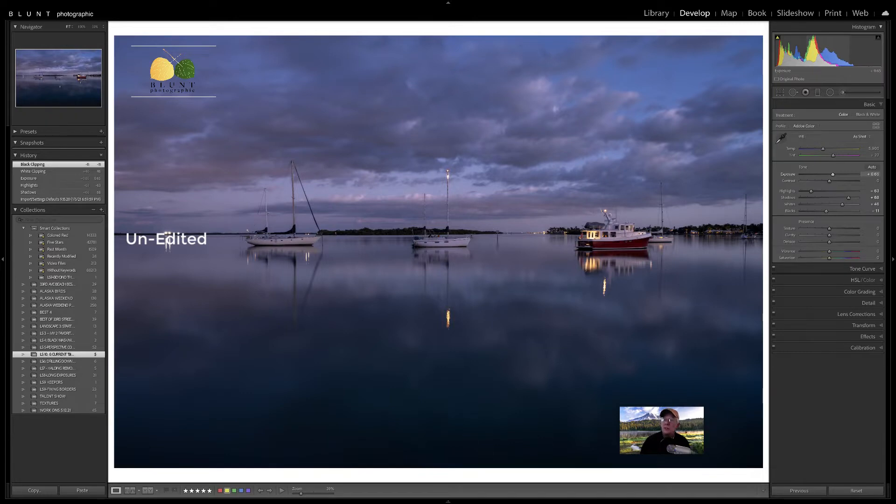
Adjust the harbour photo's tones directly on the histogram, bringing Exposure to +0.75 and Highlights to −100
{"action": "left_click_drag", "start_coordinate": [822, 52], "coordinate": [826, 51]}
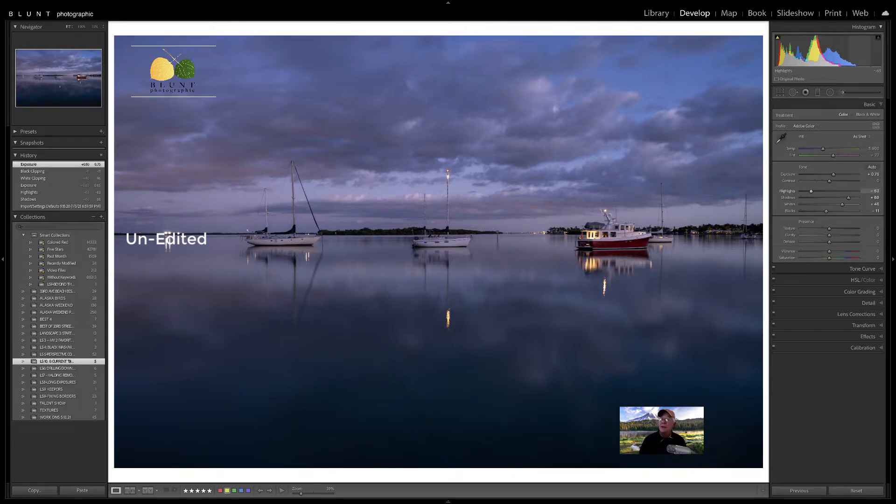
{"action": "double_click", "coordinate": [861, 50]}
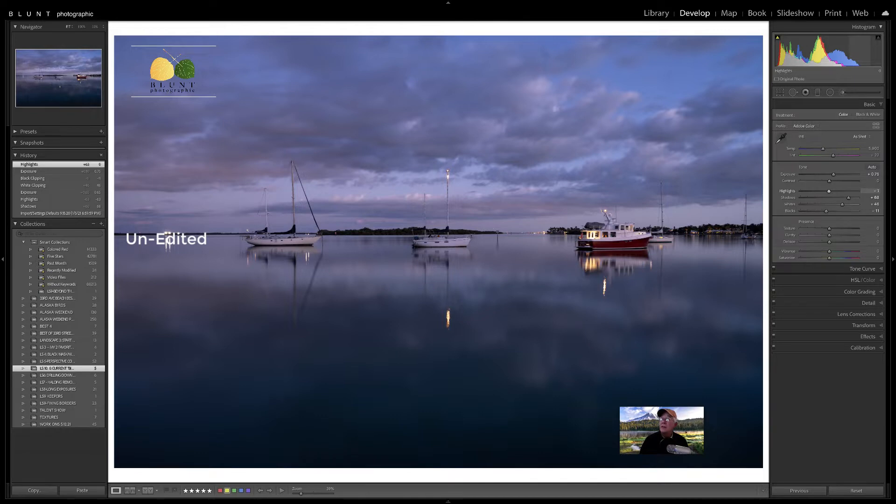
{"action": "left_click_drag", "start_coordinate": [824, 49], "coordinate": [800, 49]}
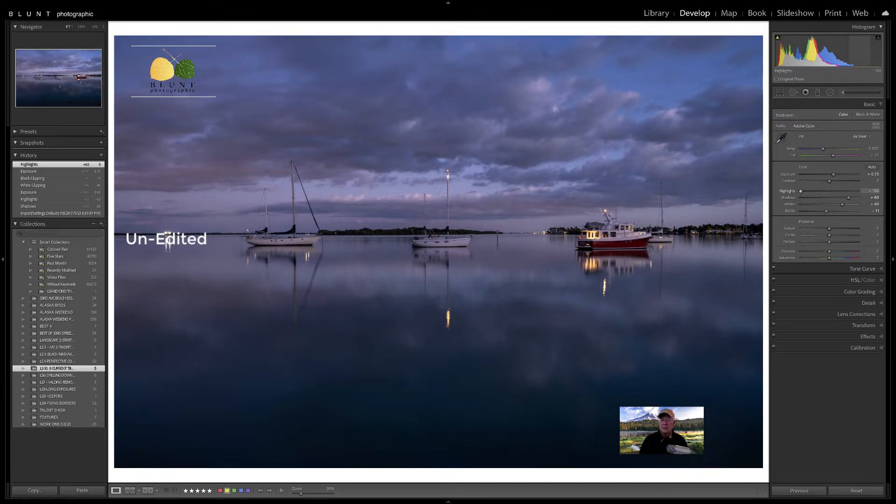
{"action": "left_click_drag", "start_coordinate": [820, 58], "coordinate": [820, 59]}
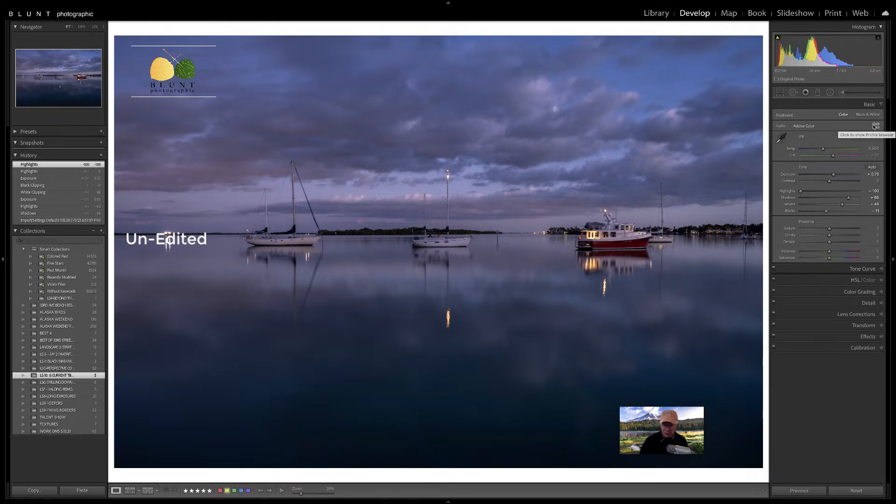
Preview the Adobe Raw, Camera Matching, Artistic, Modern and Vintage profiles on the harbour photo, keeping Adobe Color
{"action": "left_click", "coordinate": [876, 127]}
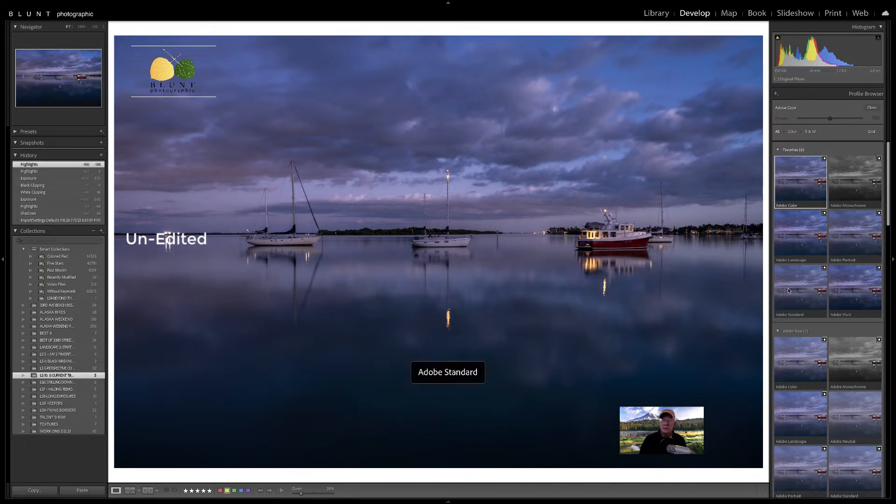
{"action": "scroll", "coordinate": [789, 289], "scroll_direction": "down", "scroll_amount": 3}
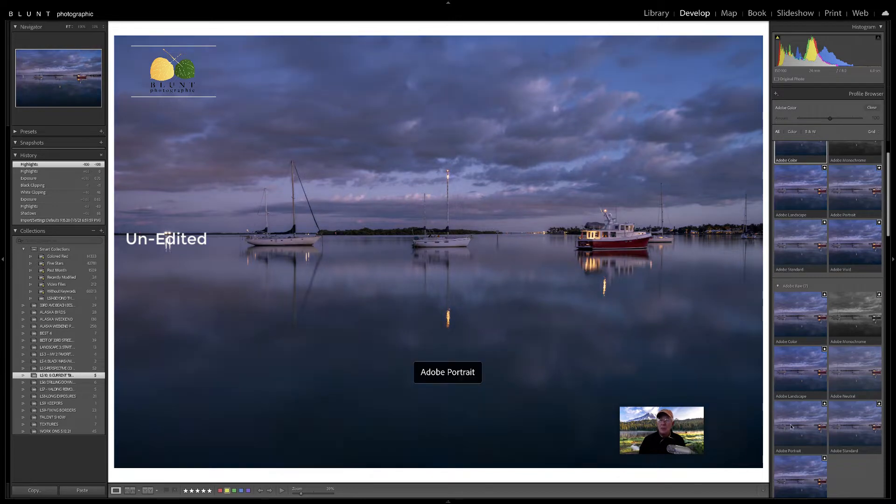
{"action": "scroll", "coordinate": [859, 421], "scroll_direction": "down", "scroll_amount": 2}
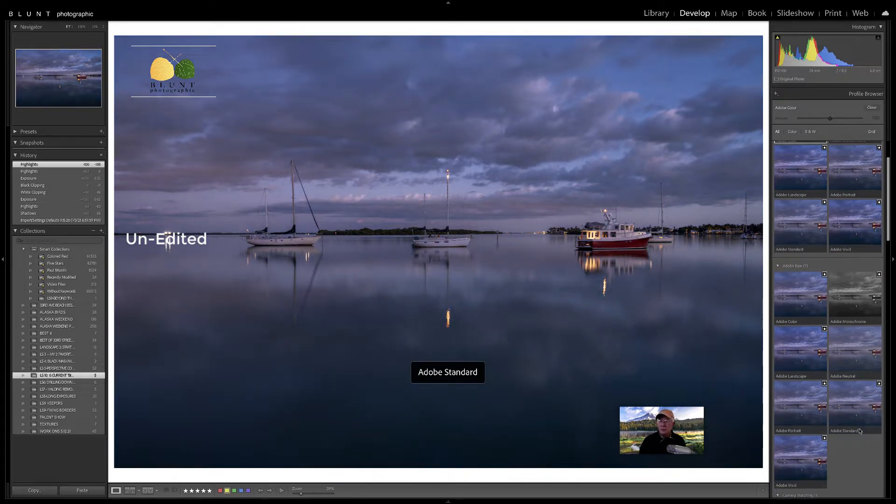
{"action": "scroll", "coordinate": [849, 398], "scroll_direction": "down", "scroll_amount": 8}
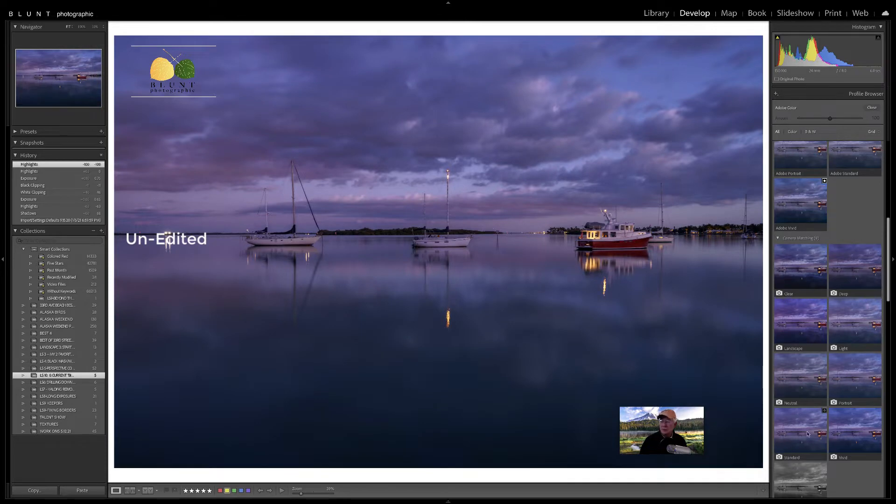
{"action": "scroll", "coordinate": [794, 397], "scroll_direction": "down", "scroll_amount": 8}
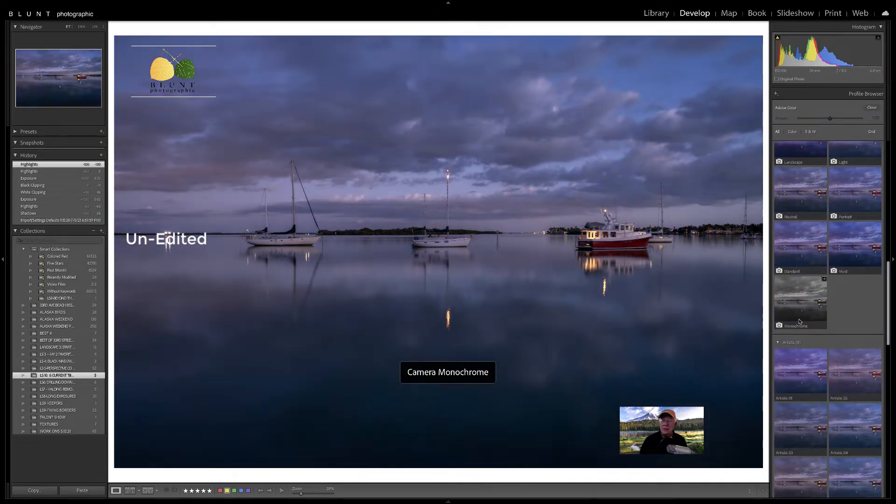
{"action": "scroll", "coordinate": [803, 290], "scroll_direction": "down", "scroll_amount": 3}
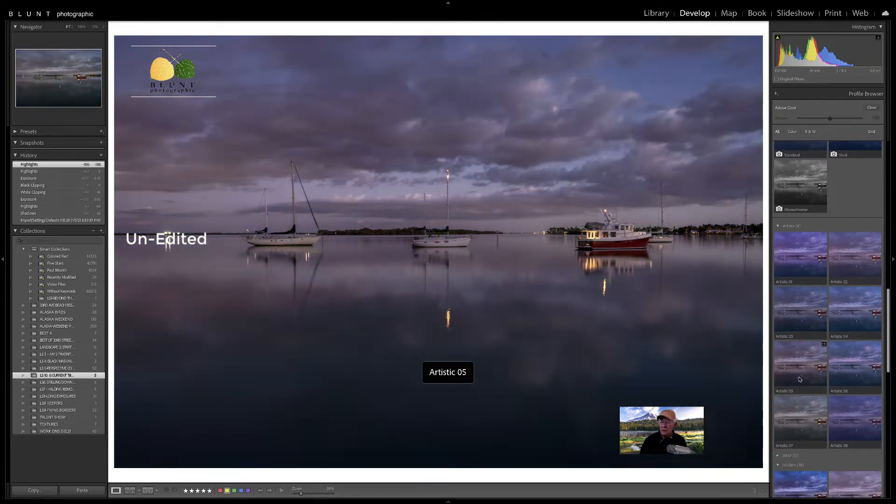
{"action": "scroll", "coordinate": [848, 413], "scroll_direction": "down", "scroll_amount": 1}
{"action": "scroll", "coordinate": [848, 413], "scroll_direction": "down", "scroll_amount": 6}
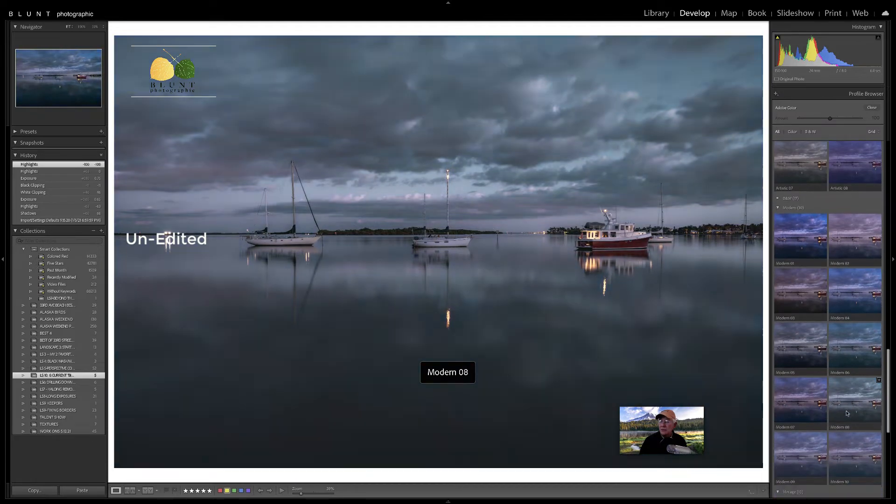
{"action": "scroll", "coordinate": [856, 442], "scroll_direction": "down", "scroll_amount": 2}
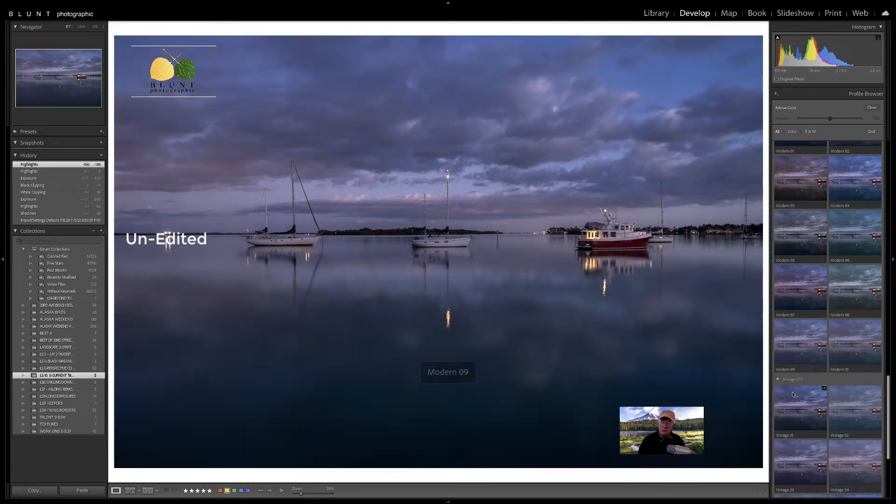
{"action": "scroll", "coordinate": [794, 401], "scroll_direction": "down", "scroll_amount": 1}
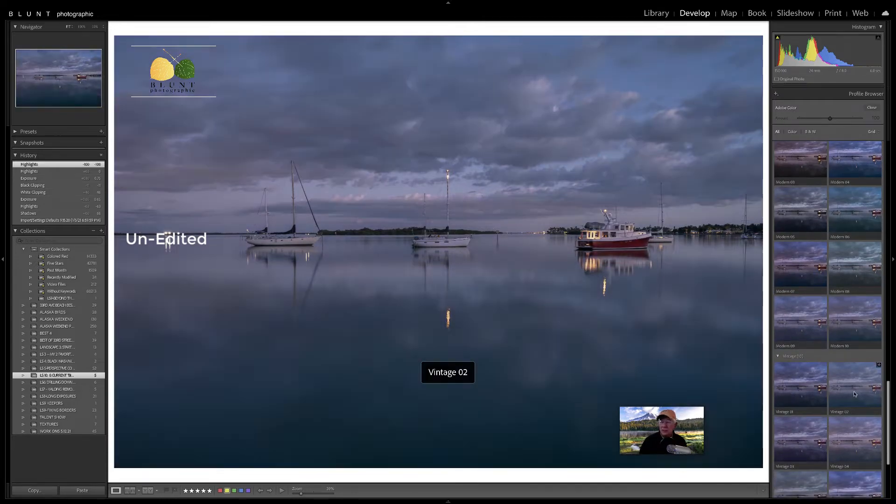
{"action": "scroll", "coordinate": [821, 394], "scroll_direction": "down", "scroll_amount": 2}
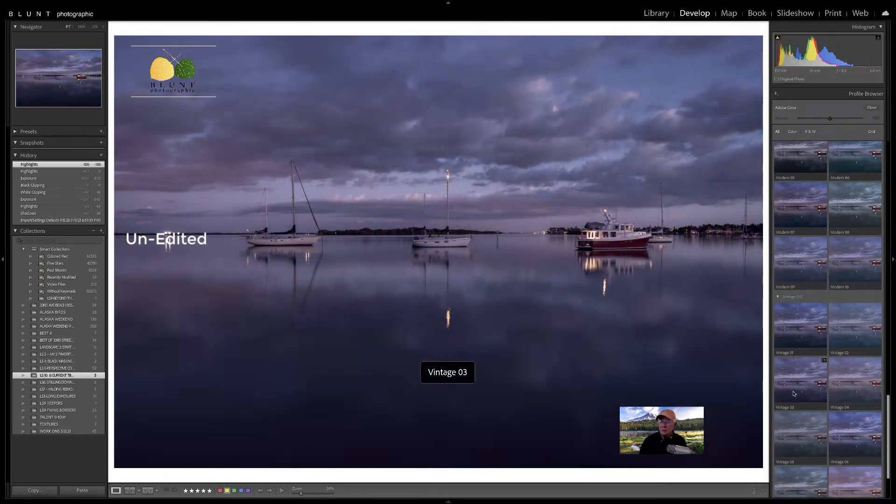
{"action": "scroll", "coordinate": [858, 440], "scroll_direction": "down", "scroll_amount": 1}
{"action": "scroll", "coordinate": [858, 440], "scroll_direction": "down", "scroll_amount": 3}
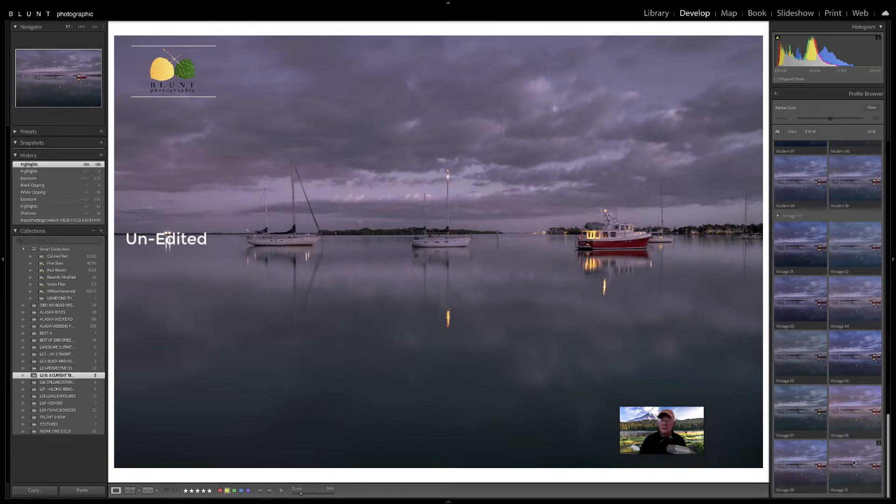
{"action": "scroll", "coordinate": [854, 463], "scroll_direction": "up", "scroll_amount": 10}
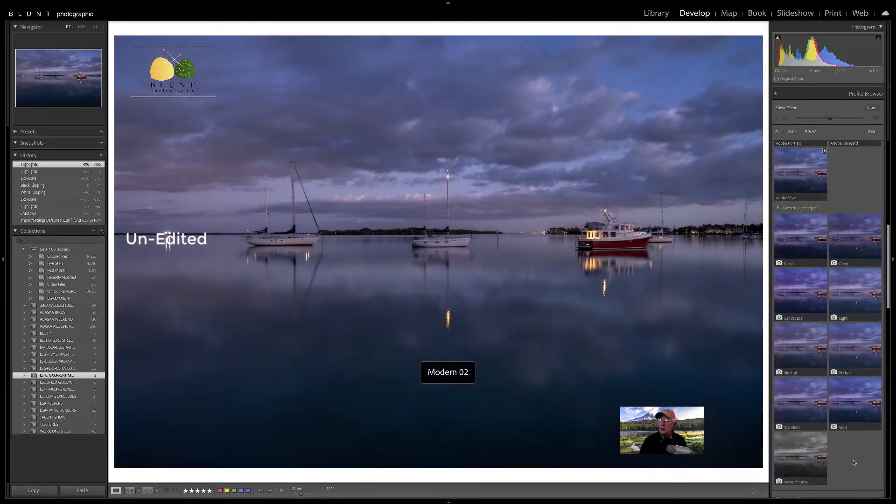
{"action": "scroll", "coordinate": [853, 463], "scroll_direction": "up", "scroll_amount": 5}
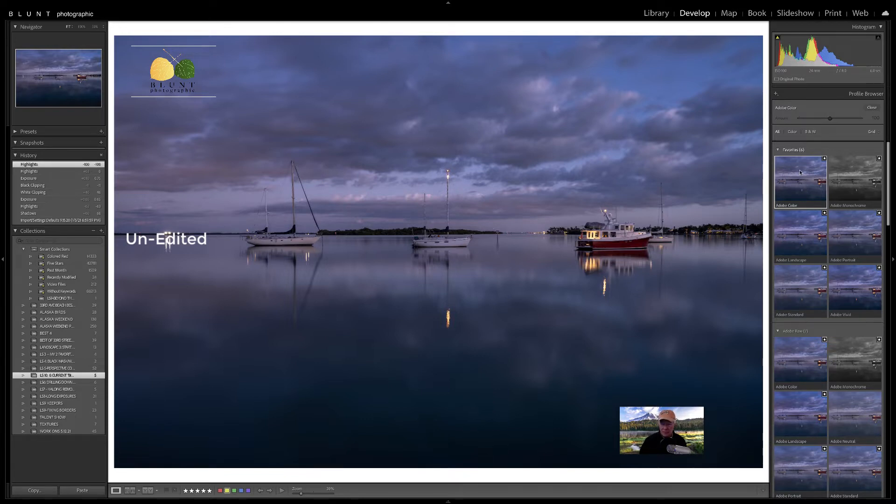
{"action": "left_click", "coordinate": [872, 107]}
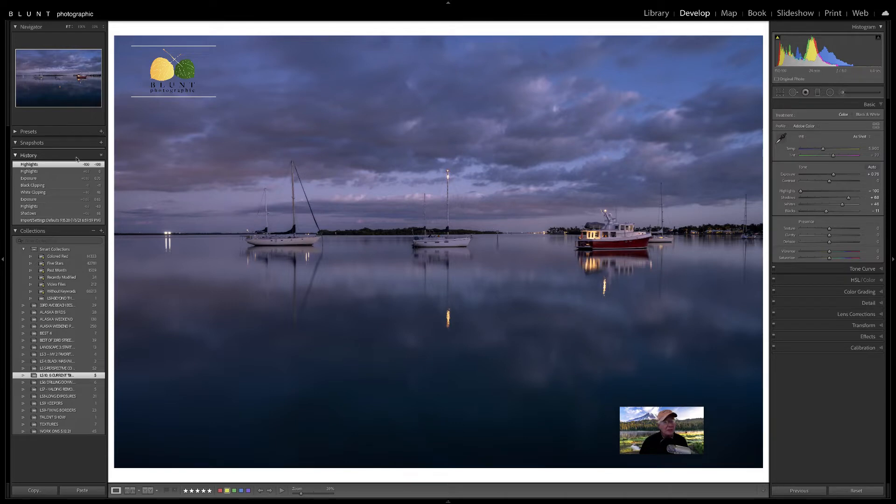
Apply a post-crop vignette with an amount of −11 to the harbour photo and compare the image with and without it
{"action": "left_click", "coordinate": [2, 259]}
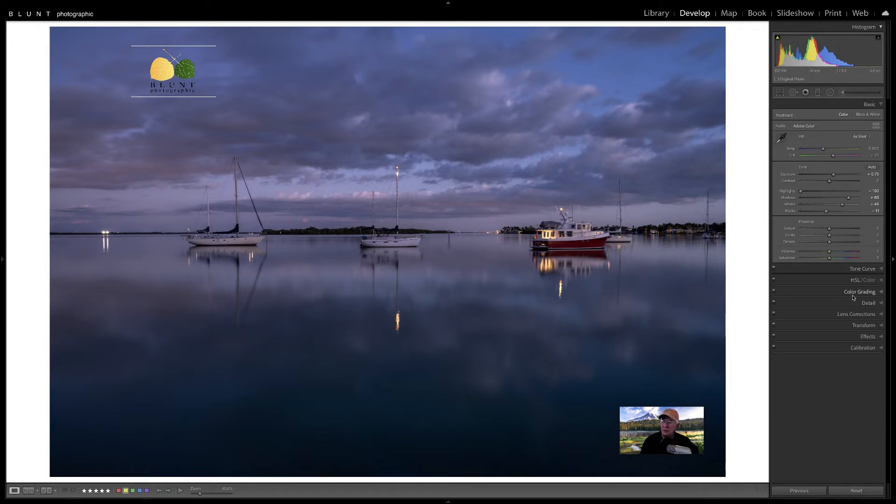
{"action": "left_click", "coordinate": [857, 336]}
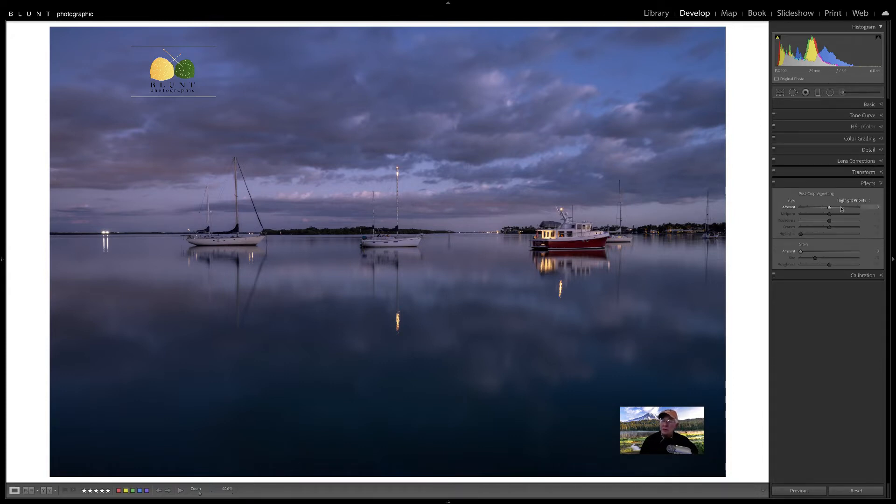
{"action": "left_click", "coordinate": [876, 207]}
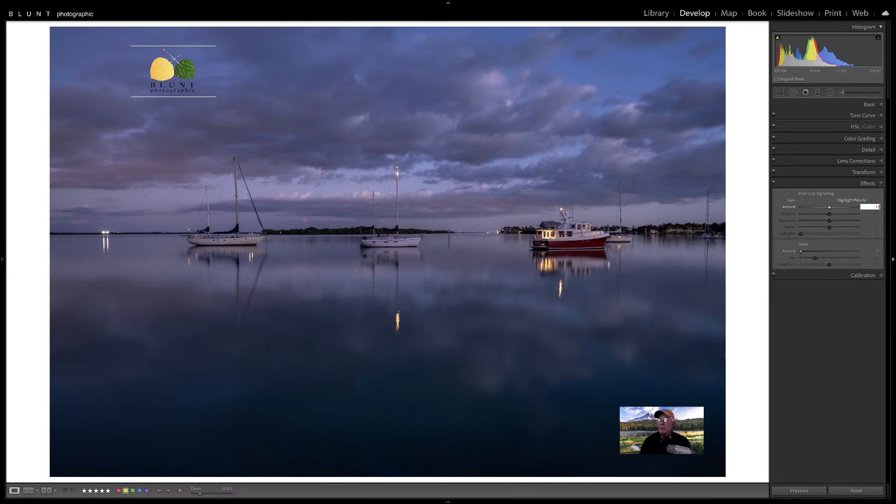
{"action": "type", "text": "-11"}
{"action": "key", "text": "Return"}
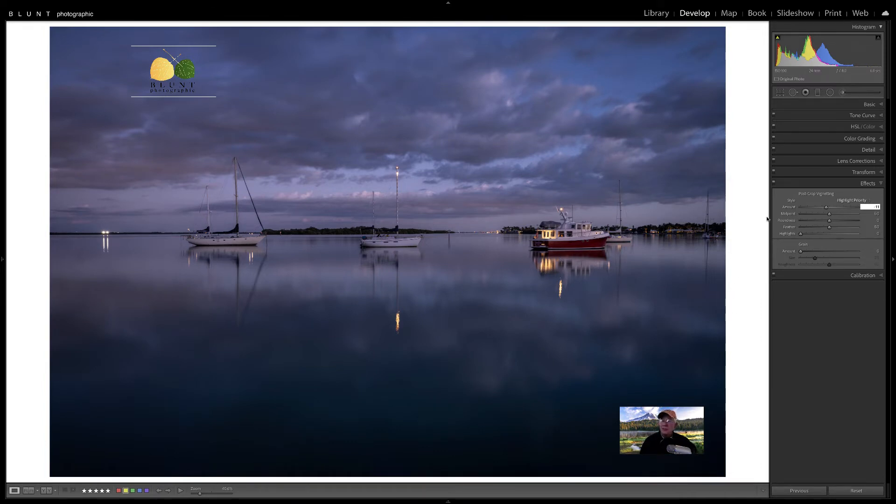
{"action": "left_click", "coordinate": [774, 184]}
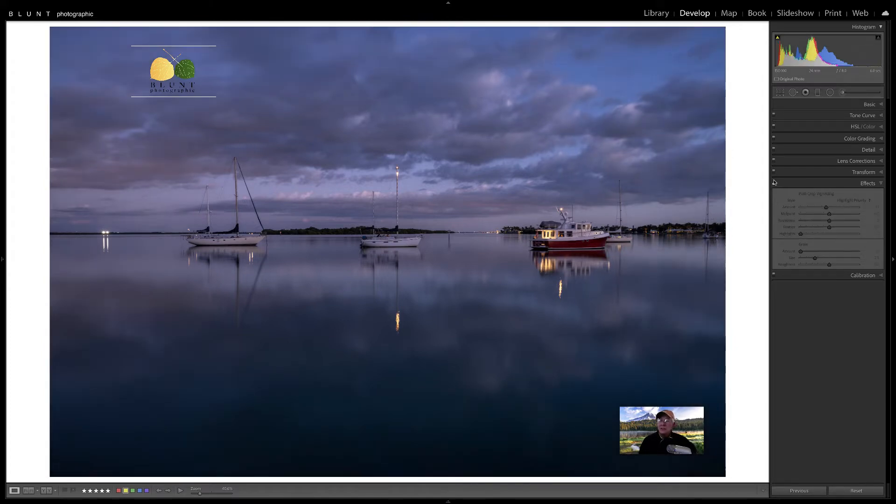
{"action": "left_click", "coordinate": [774, 183]}
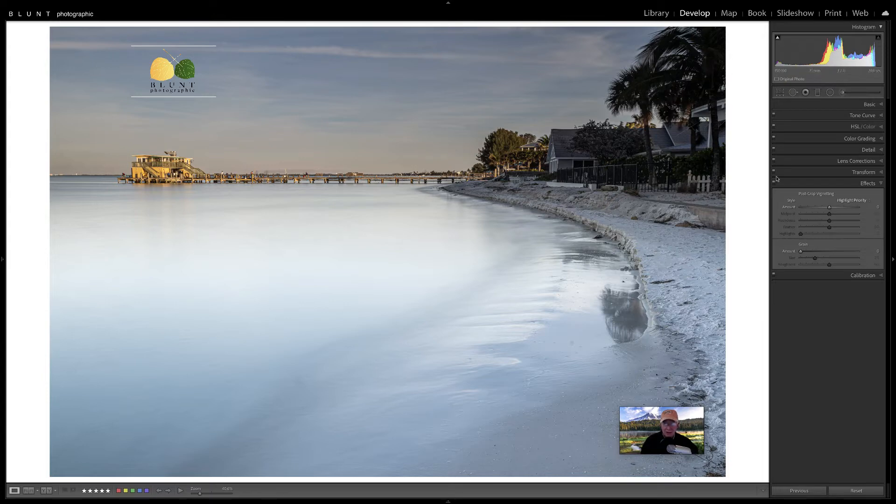
Heal the dust spots in the beach photo's sky with Spot Removal, using Visualize Spots only while retouching
{"action": "left_click", "coordinate": [793, 93]}
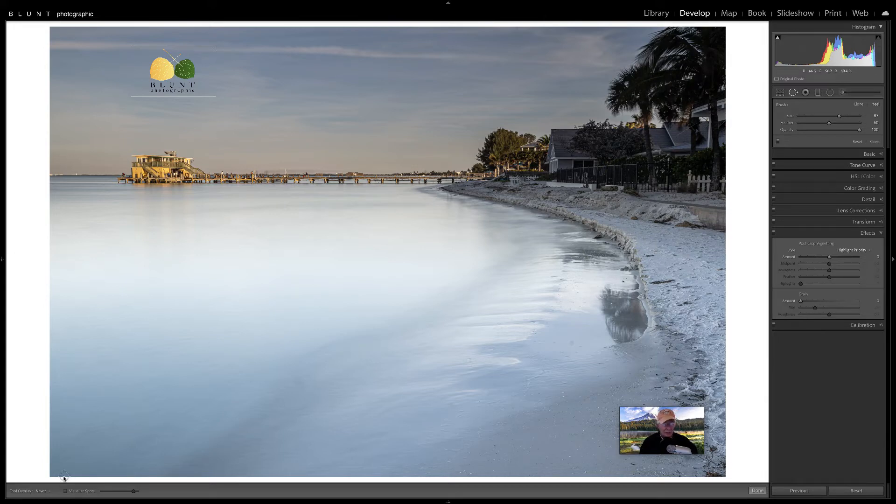
{"action": "left_click", "coordinate": [65, 491]}
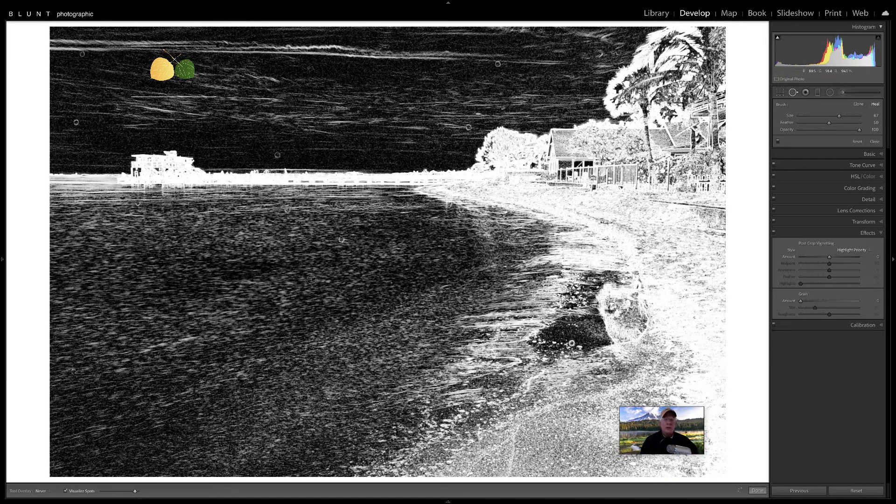
{"action": "key", "text": "bracketright"}
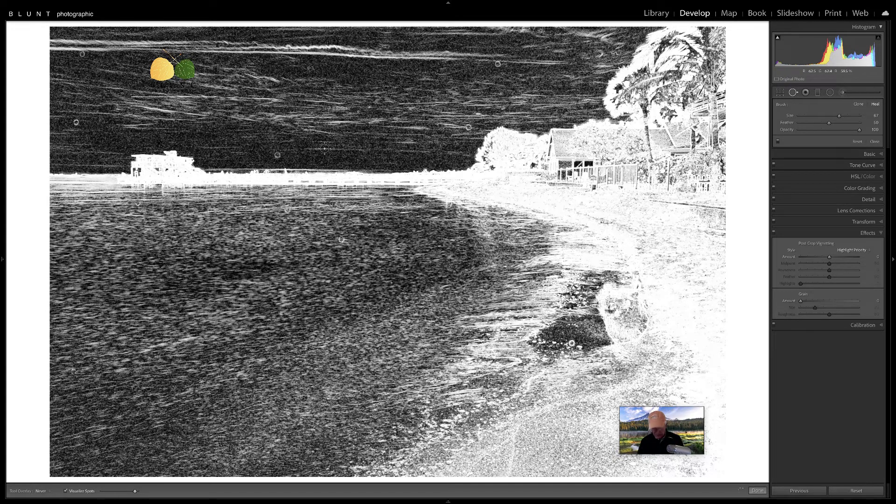
{"action": "left_click", "coordinate": [277, 155]}
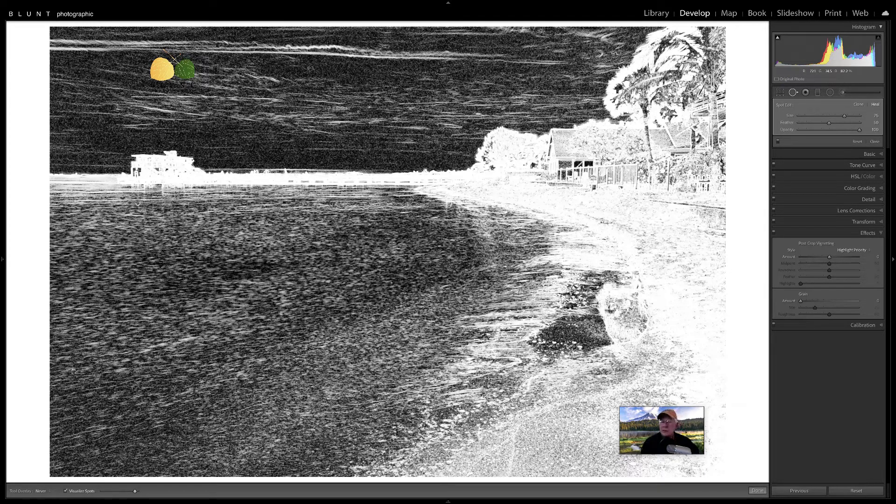
{"action": "left_click", "coordinate": [65, 492]}
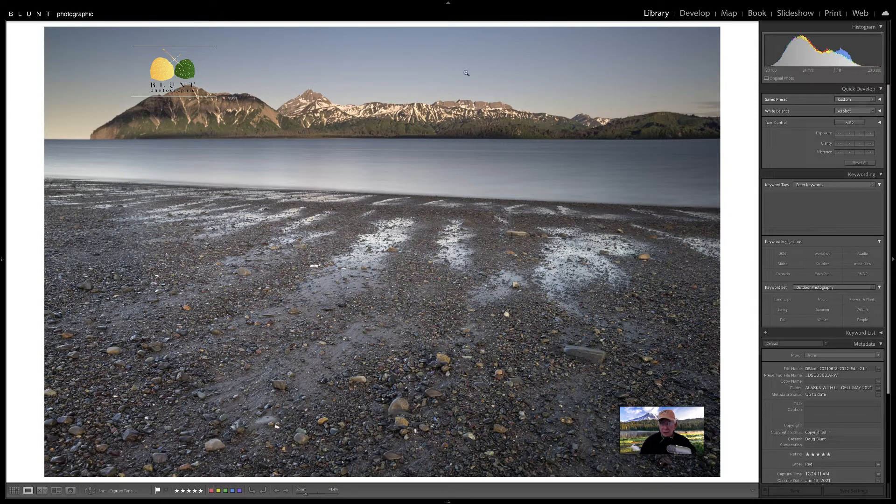
Switch to Adobe Photoshop CC 2019 by sending it the beach photo for editing, update the open document from disk, and enlarge its window
{"action": "mouse_move", "coordinate": [233, 1]}
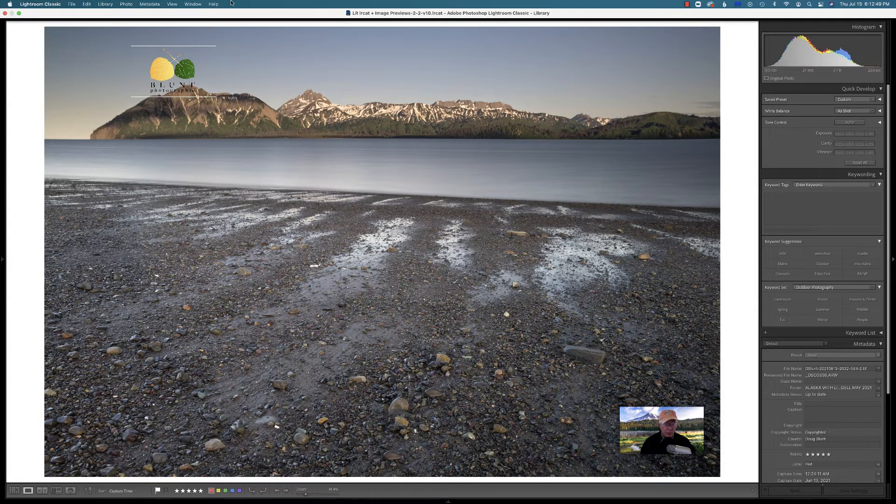
{"action": "left_click", "coordinate": [126, 5]}
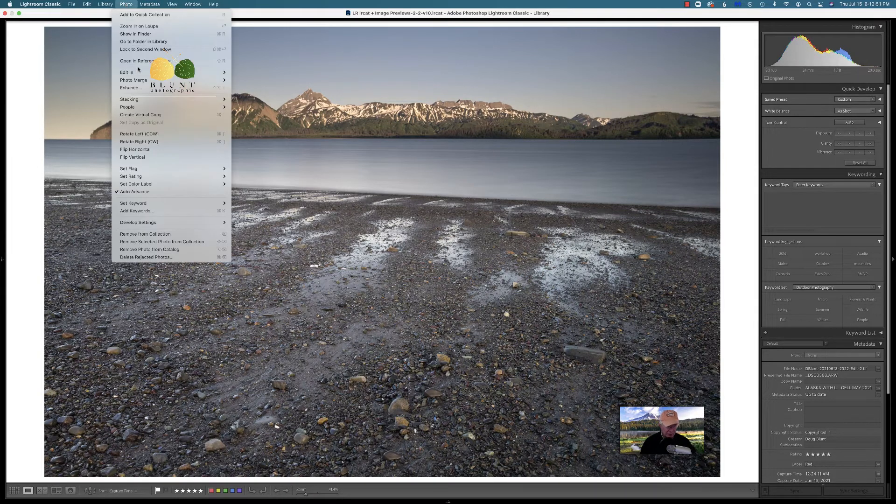
{"action": "mouse_move", "coordinate": [205, 72]}
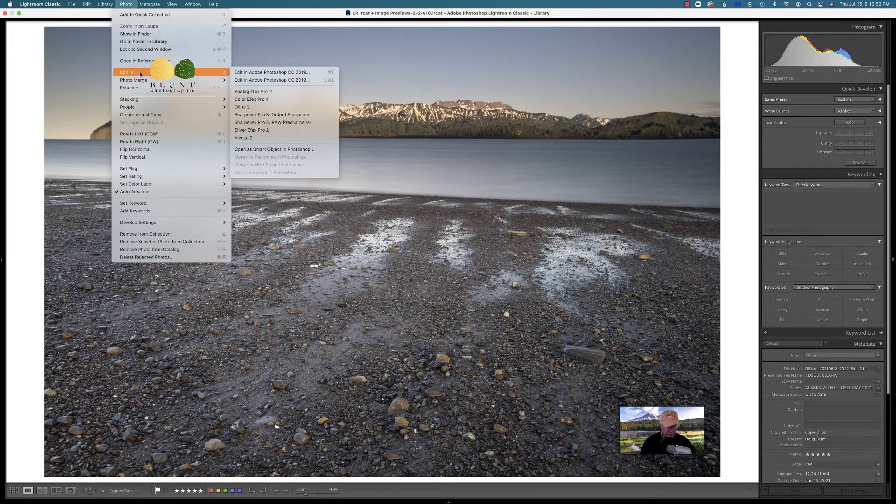
{"action": "left_click", "coordinate": [263, 80]}
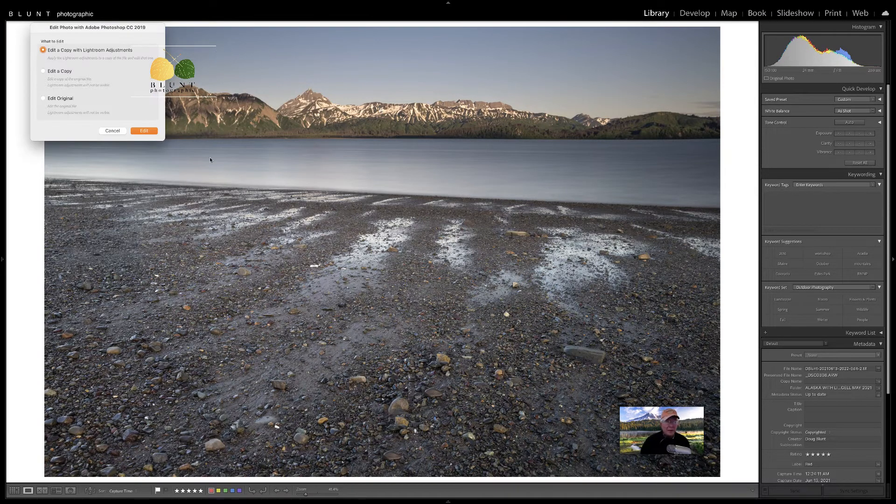
{"action": "left_click", "coordinate": [143, 131]}
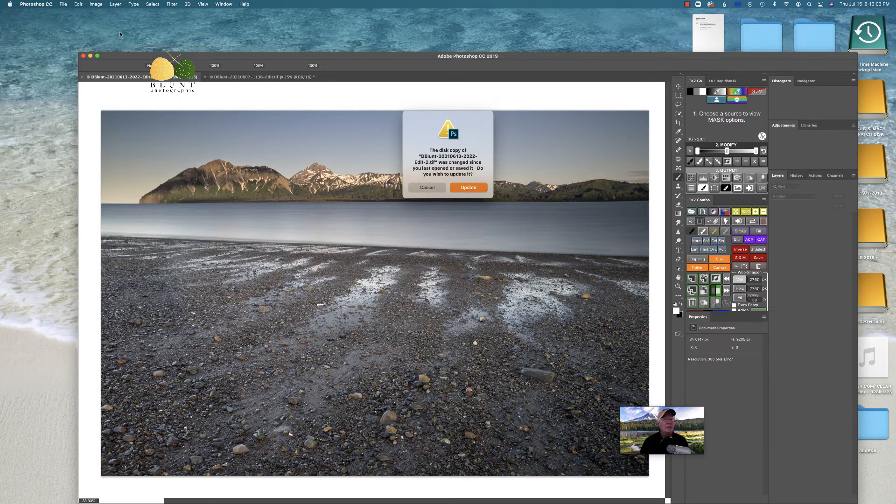
{"action": "key", "text": "Return"}
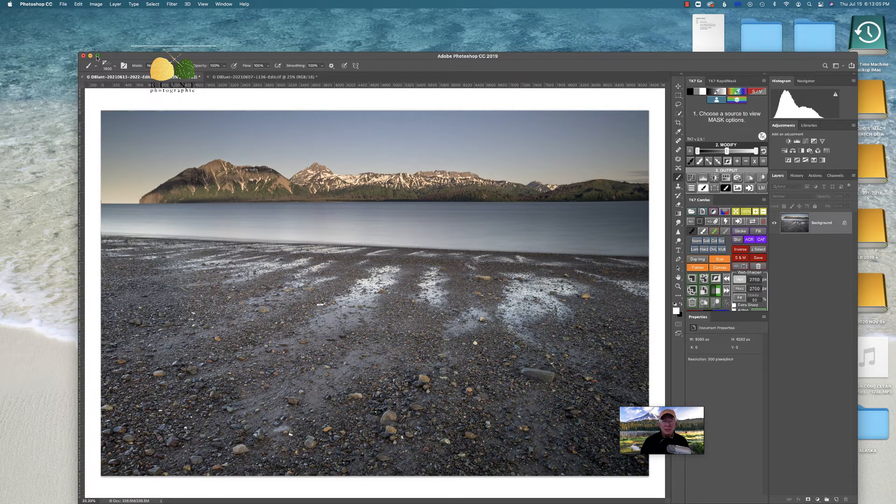
{"action": "left_click", "coordinate": [97, 56]}
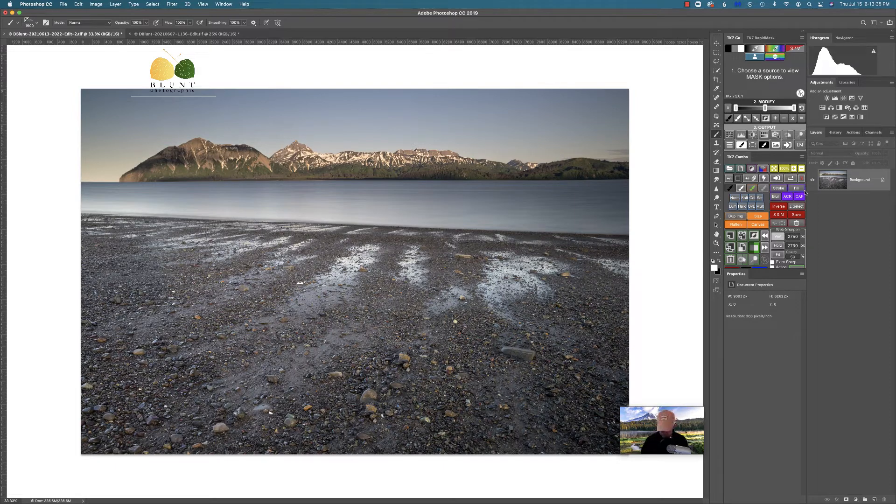
Duplicate the beach photo's Background layer
{"action": "key", "text": "super+j"}
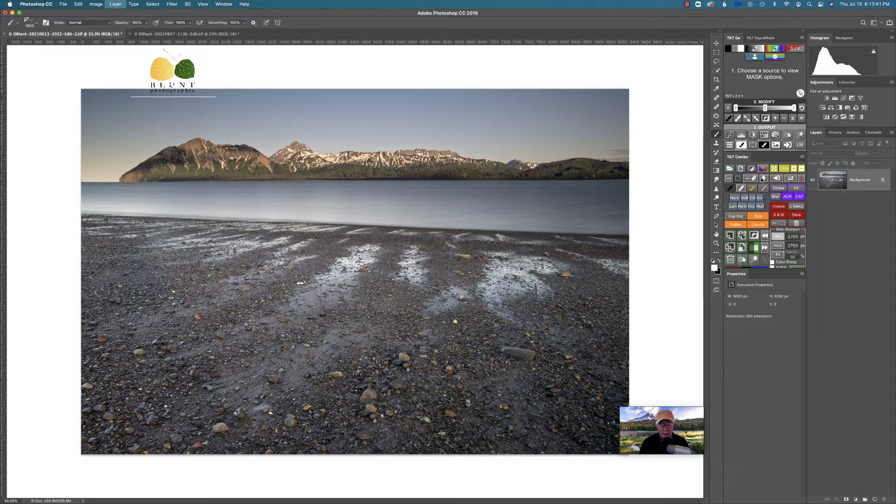
{"action": "left_click", "coordinate": [764, 179]}
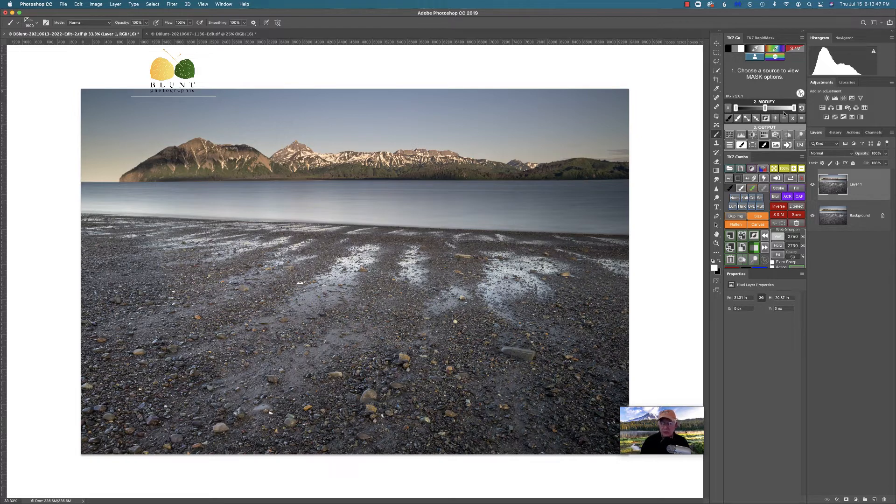
{"action": "mouse_move", "coordinate": [637, 427]}
{"action": "left_click_drag", "start_coordinate": [641, 414], "coordinate": [642, 449]}
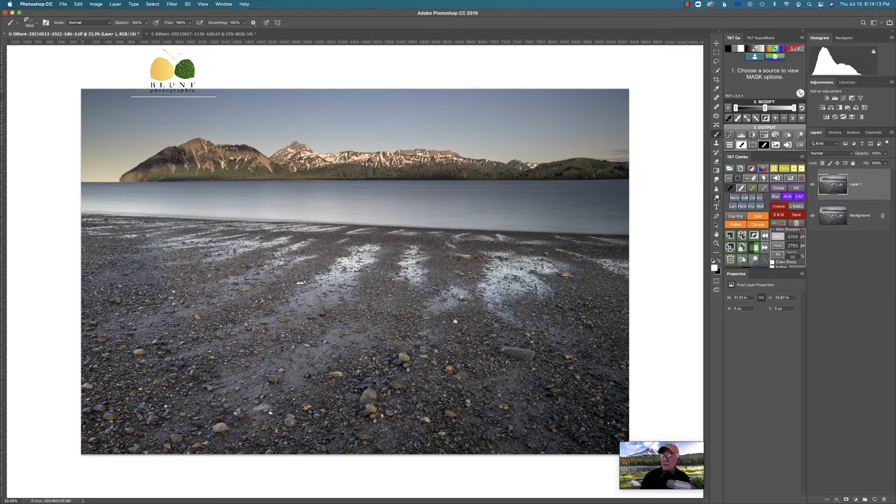
Set up the Dodge tool with Range Highlights, 10% exposure and a smaller brush
{"action": "left_click", "coordinate": [717, 198]}
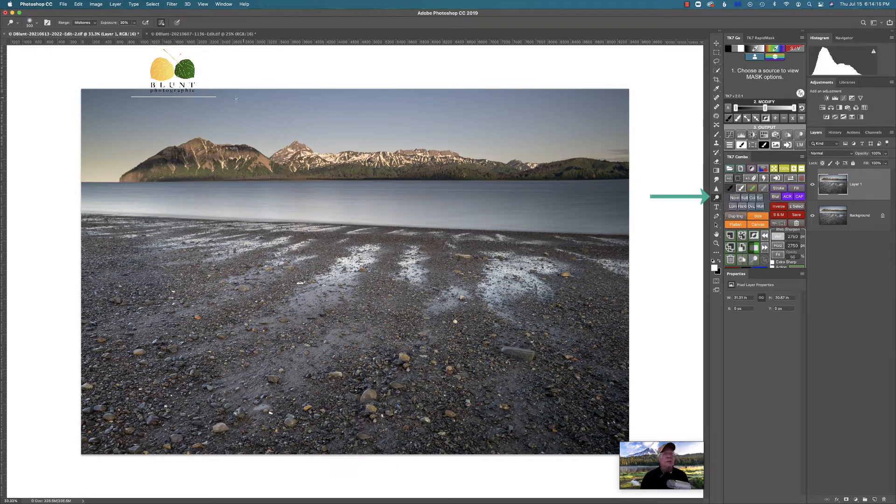
{"action": "left_click", "coordinate": [93, 21]}
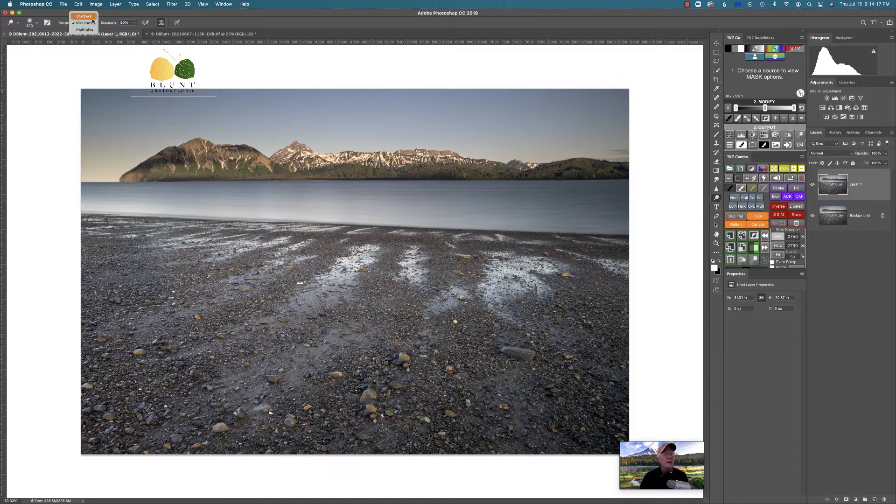
{"action": "left_click", "coordinate": [85, 30]}
{"action": "left_click", "coordinate": [136, 23]}
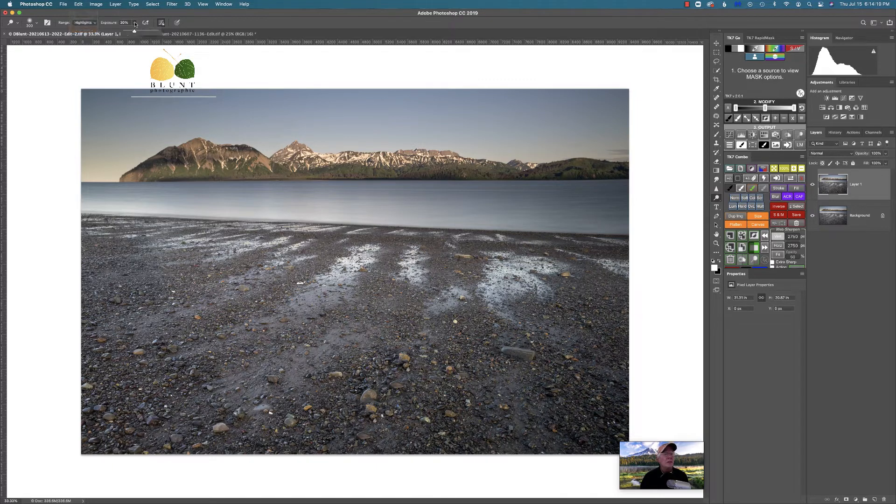
{"action": "left_click_drag", "start_coordinate": [129, 32], "coordinate": [127, 31]}
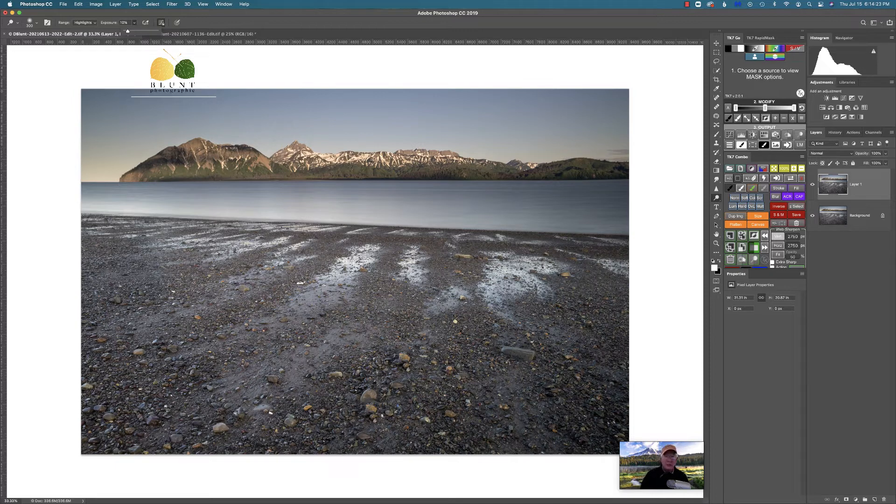
{"action": "key", "text": "bracketleft"}
{"action": "key", "text": "bracketleft"}
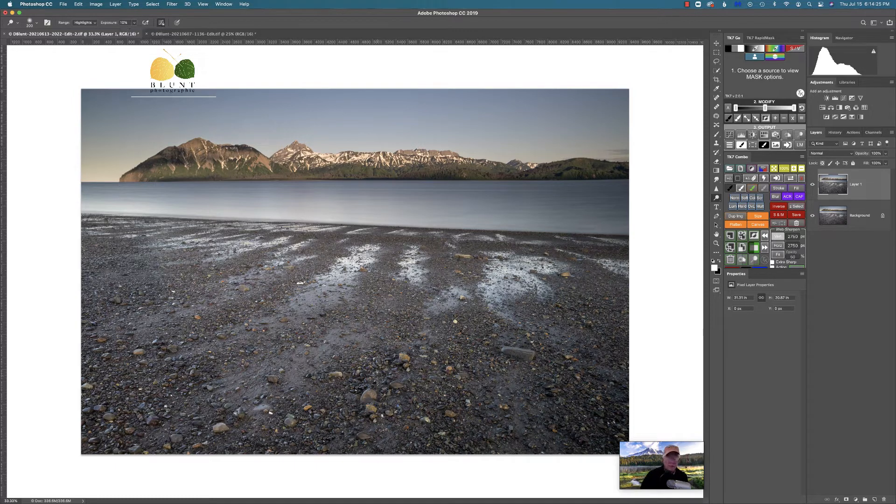
{"action": "key", "text": "bracketleft"}
{"action": "key", "text": "bracketleft"}
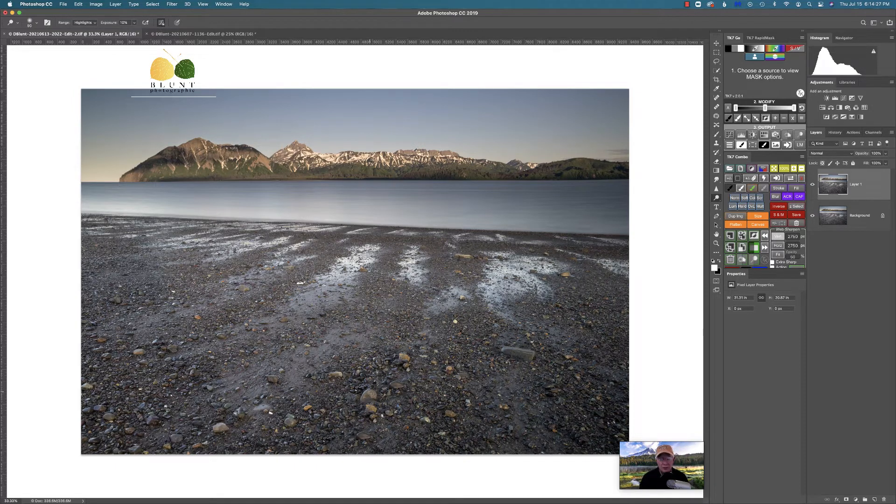
Dodge the highlights in the beach foreground on the duplicated layer with several brush strokes
{"action": "key", "text": "super+r"}
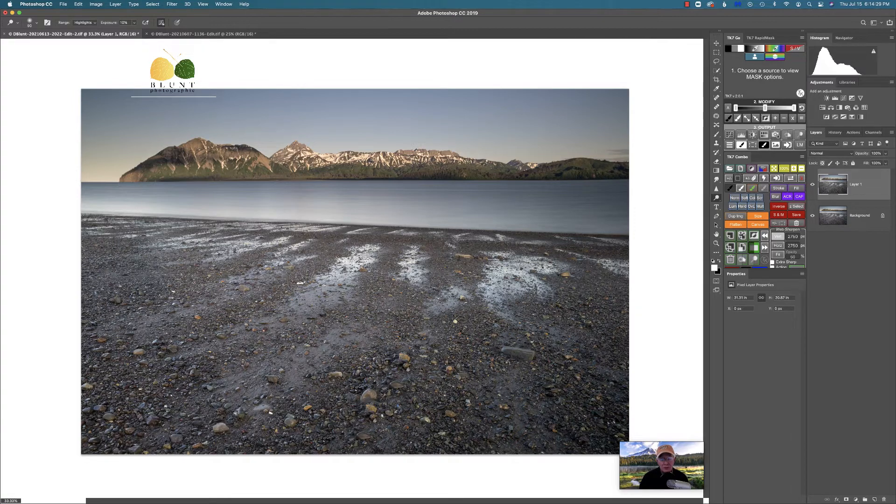
{"action": "key", "text": "super+r"}
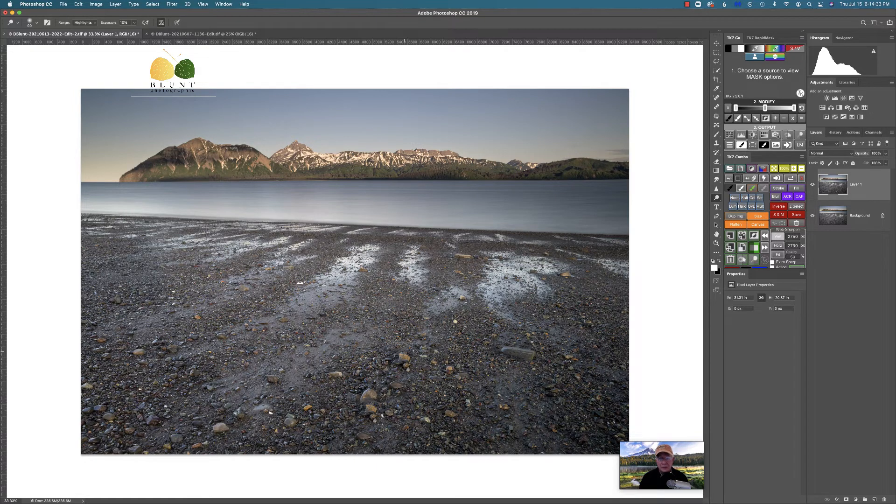
{"action": "key", "text": "super+r"}
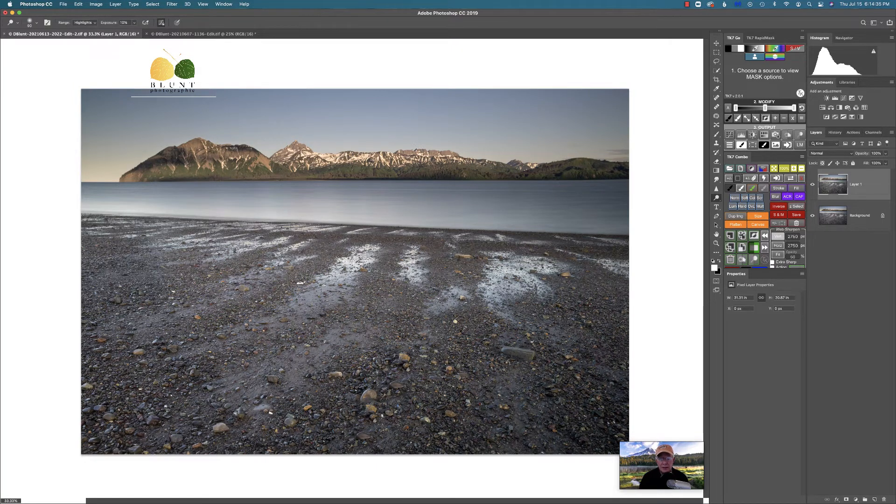
{"action": "key", "text": "super+r"}
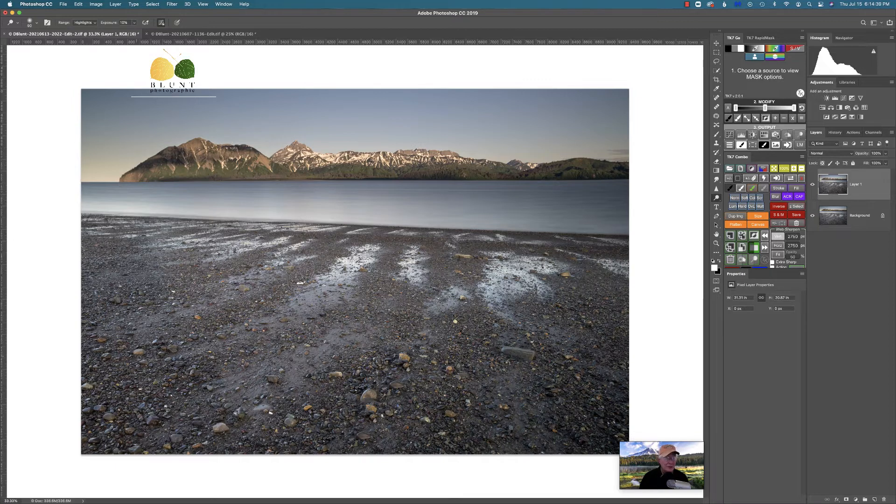
{"action": "key", "text": "super+r"}
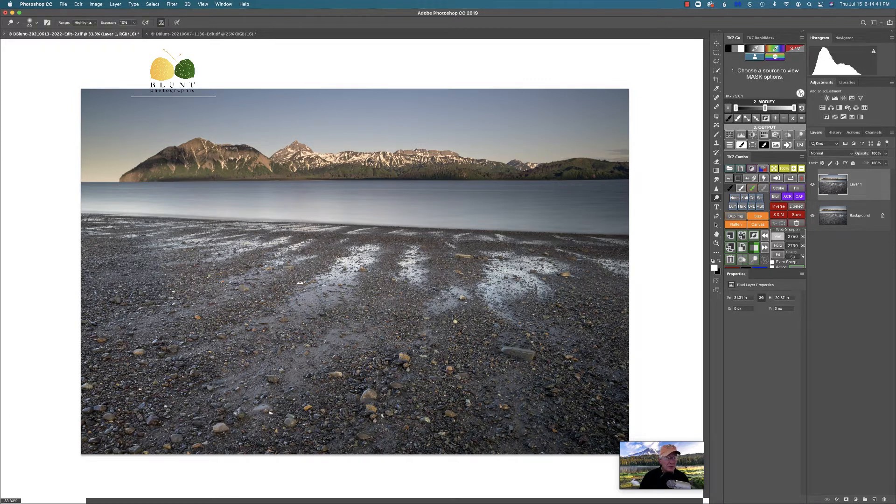
{"action": "key", "text": "super+r"}
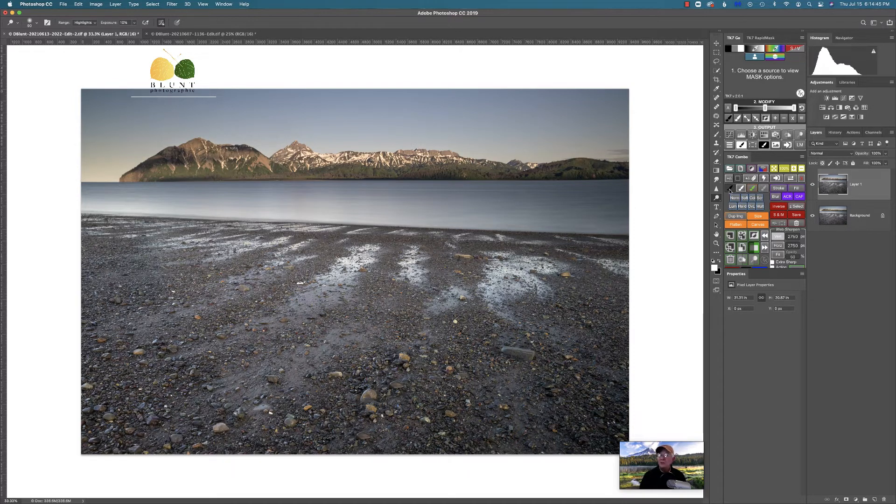
Undo all the dodge strokes by reverting to the Layer Via Copy history state, and return to the layer list
{"action": "left_click", "coordinate": [835, 132]}
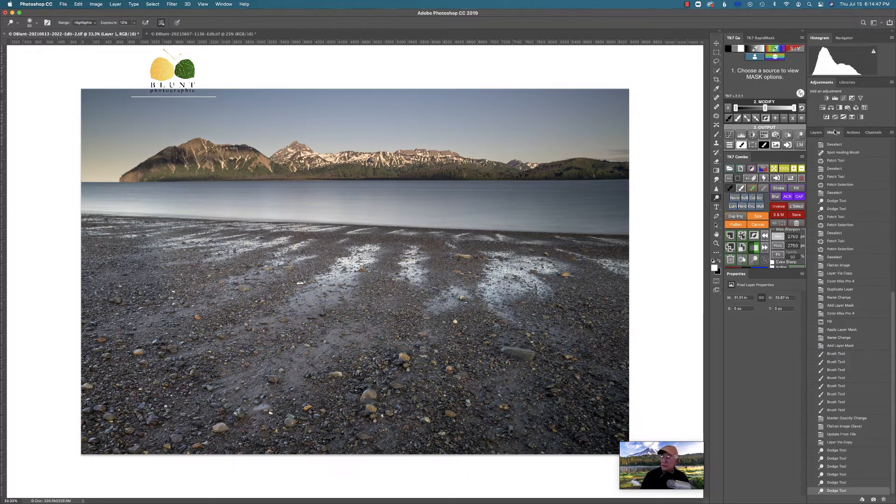
{"action": "left_click", "coordinate": [842, 444]}
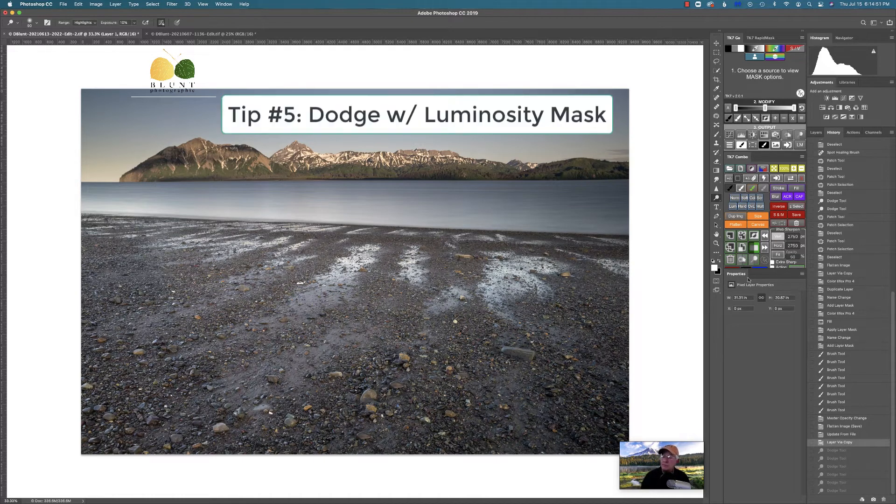
{"action": "left_click_drag", "start_coordinate": [759, 269], "coordinate": [759, 278]}
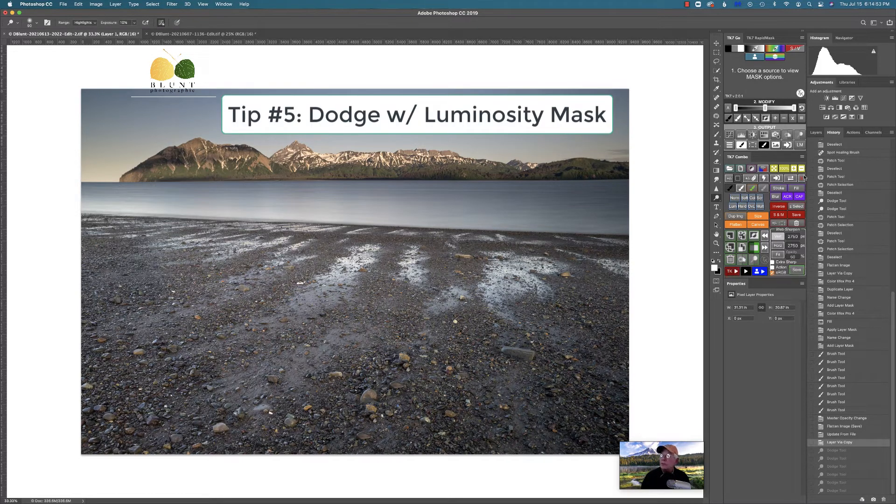
{"action": "left_click", "coordinate": [816, 133]}
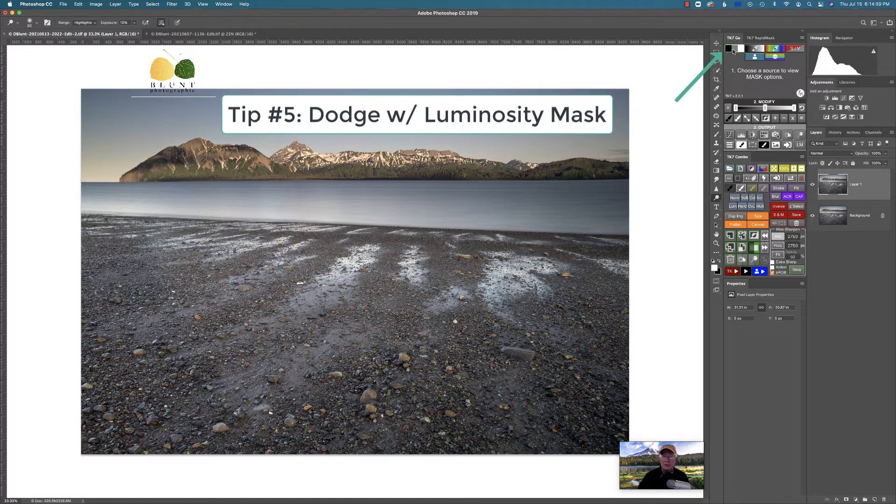
Build a Lights 2 luminosity mask, lower its white point to brighten it, and output it to an Overlay dodge layer for white paint
{"action": "left_click", "coordinate": [733, 49]}
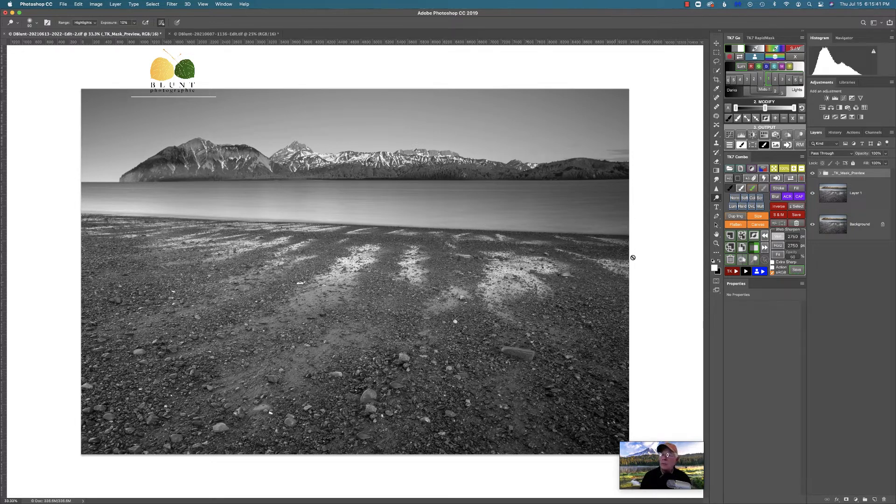
{"action": "left_click", "coordinate": [774, 81]}
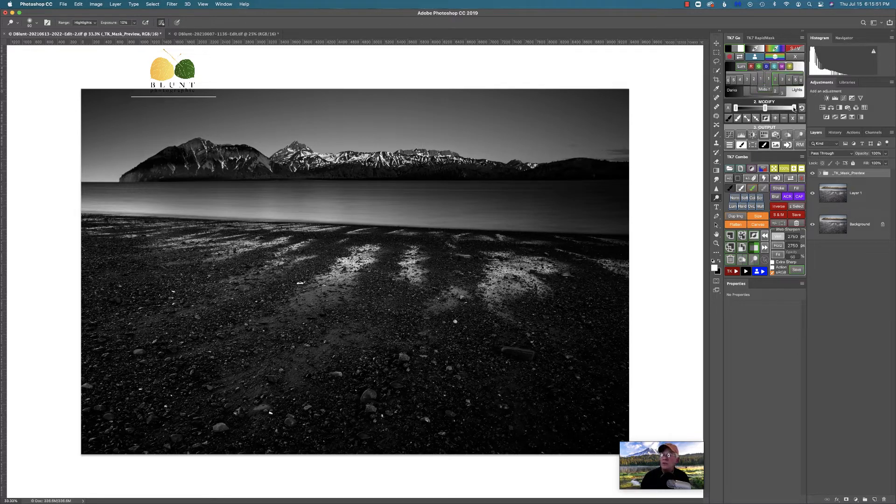
{"action": "left_click_drag", "start_coordinate": [793, 108], "coordinate": [765, 110]}
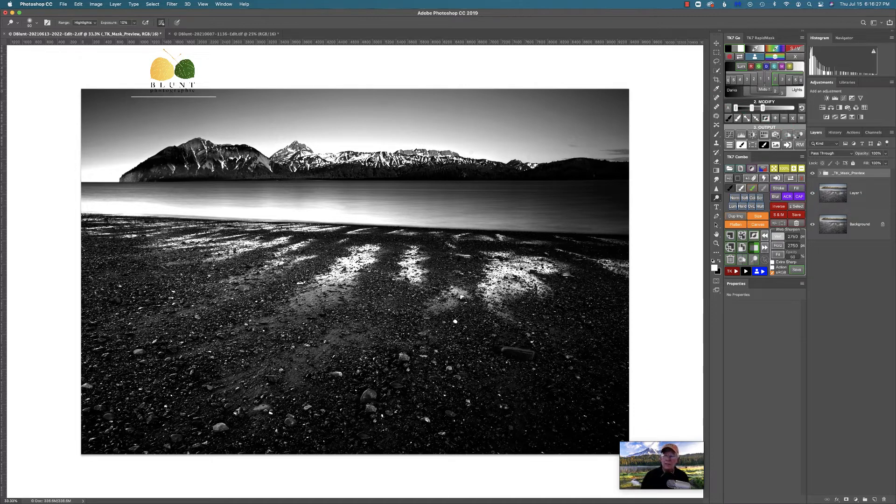
{"action": "left_click", "coordinate": [792, 134]}
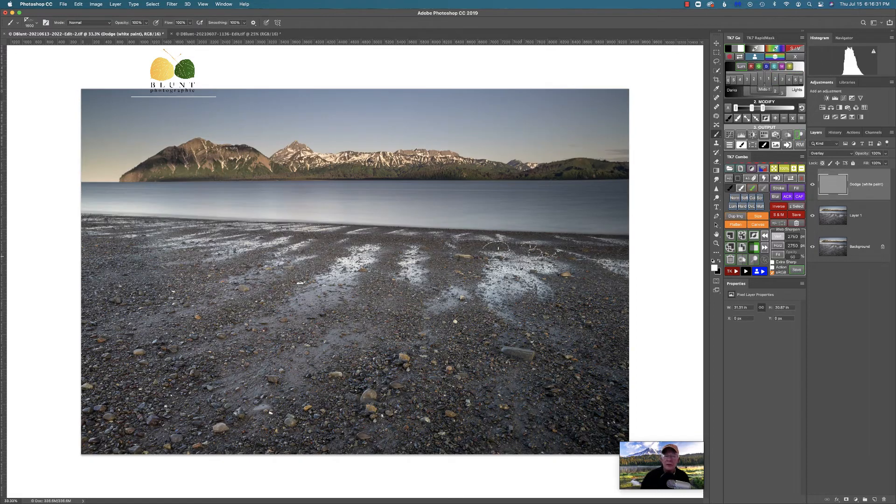
Choose the Soft Round brush and lower its opacity to 16%
{"action": "left_click", "coordinate": [35, 23]}
{"action": "left_click", "coordinate": [51, 96]}
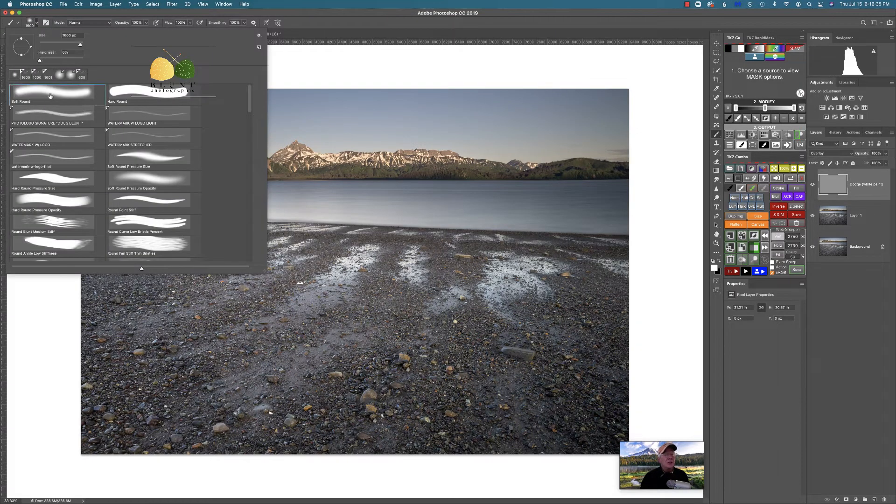
{"action": "left_click", "coordinate": [665, 273]}
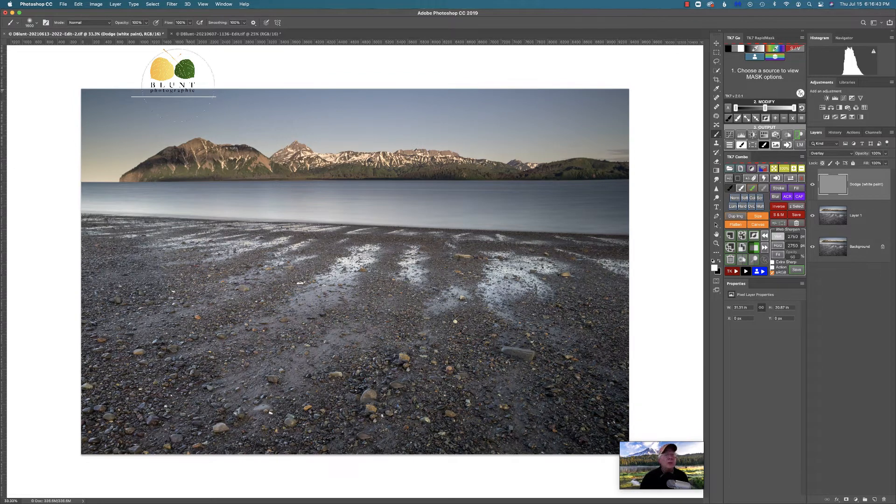
{"action": "left_click_drag", "start_coordinate": [146, 29], "coordinate": [119, 31]}
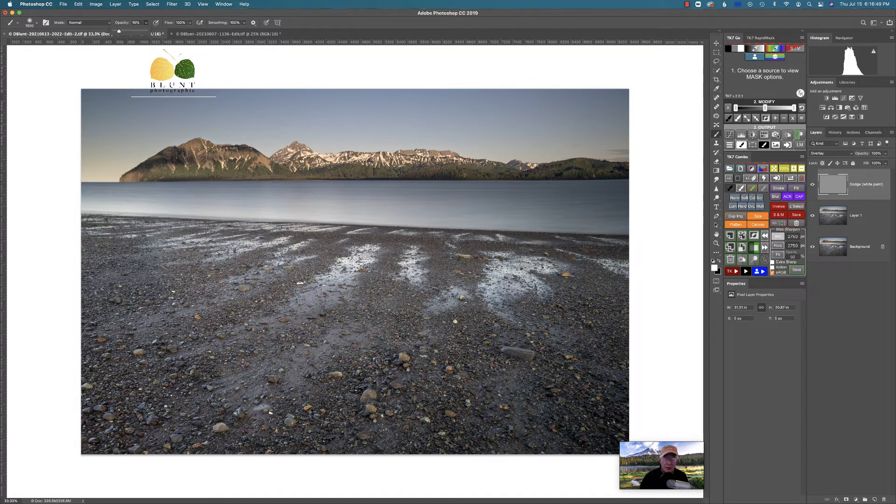
Paint white on the dodge layer over the beach highlights and the snowy mountain range, reducing the brush size for the mountains
{"action": "key", "text": "super+r"}
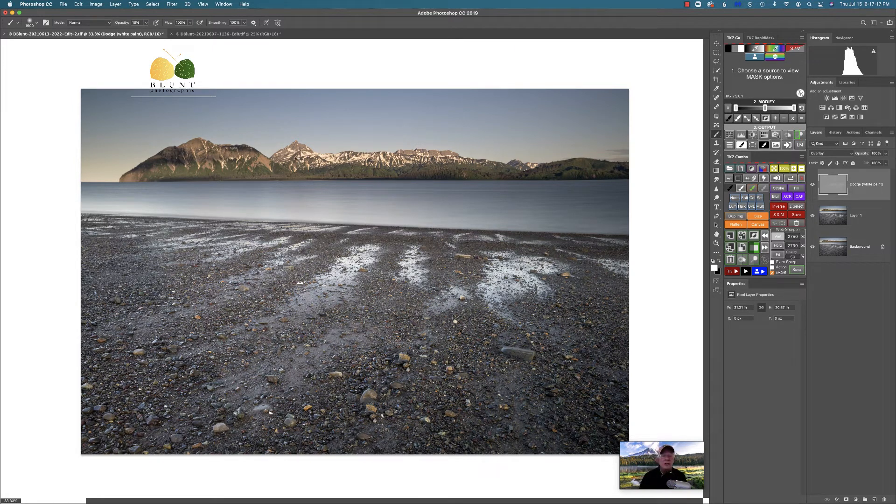
{"action": "key", "text": "super+r"}
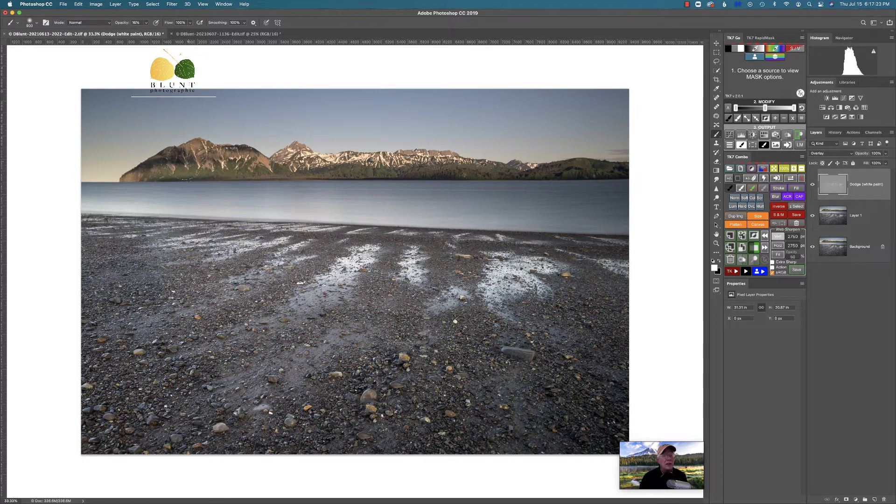
{"action": "key", "text": "super+r"}
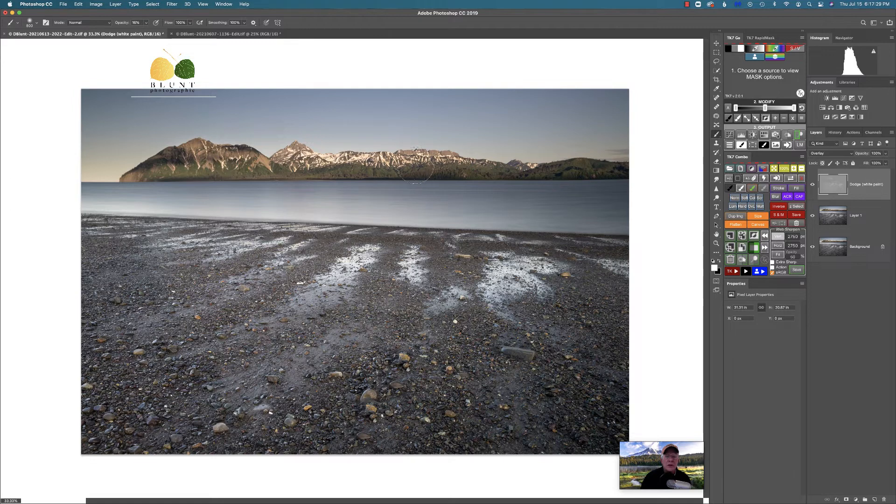
{"action": "key", "text": "super+r"}
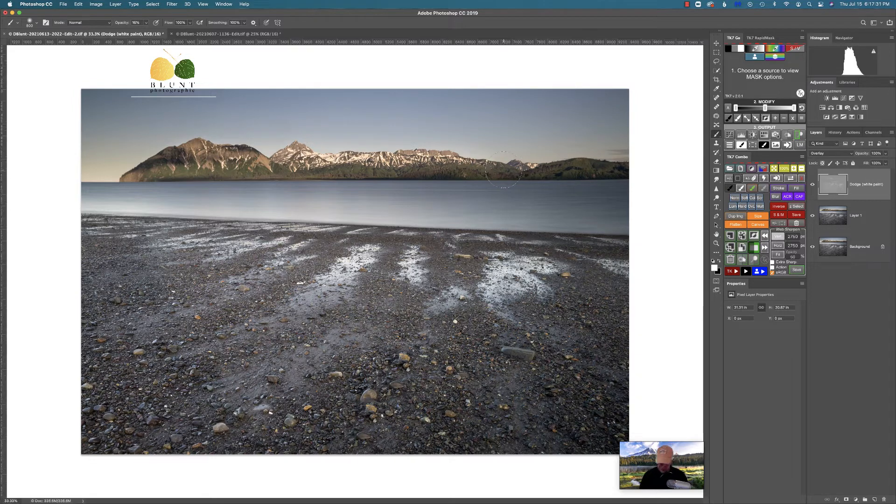
{"action": "key", "text": "super+r"}
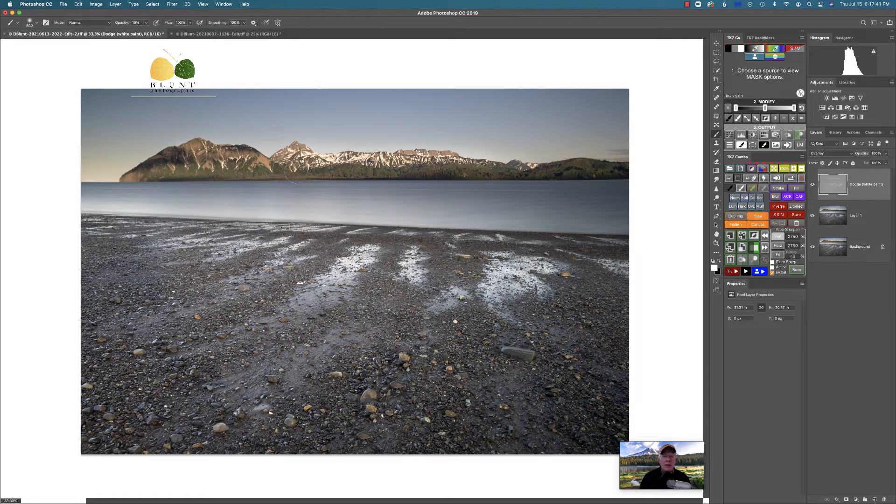
{"action": "key", "text": "super+r"}
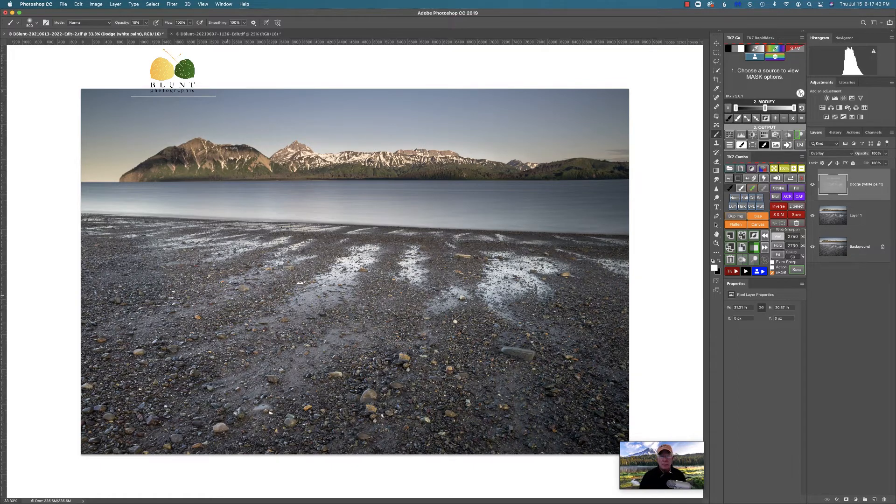
Check the dodge layer's white paint in isolation, restore the other layers, and lower the dodge layer's opacity to 80%
{"action": "left_click", "coordinate": [813, 186], "text": "alt"}
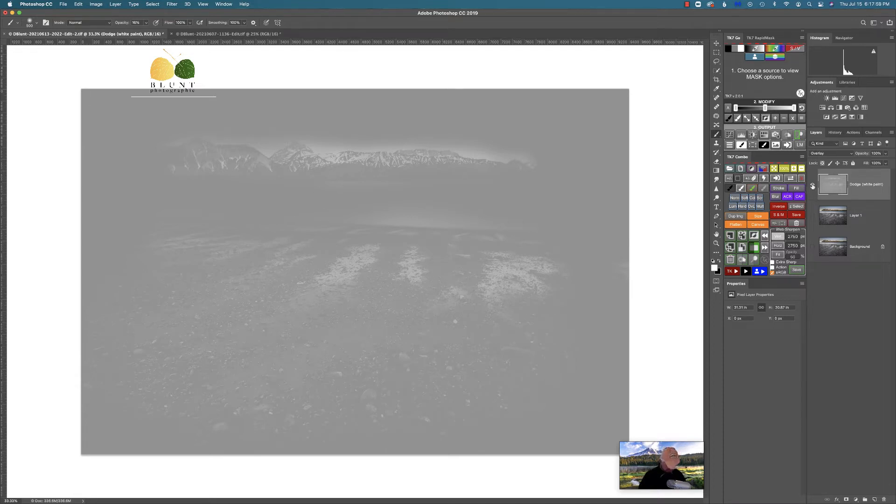
{"action": "left_click", "coordinate": [813, 186], "text": "alt"}
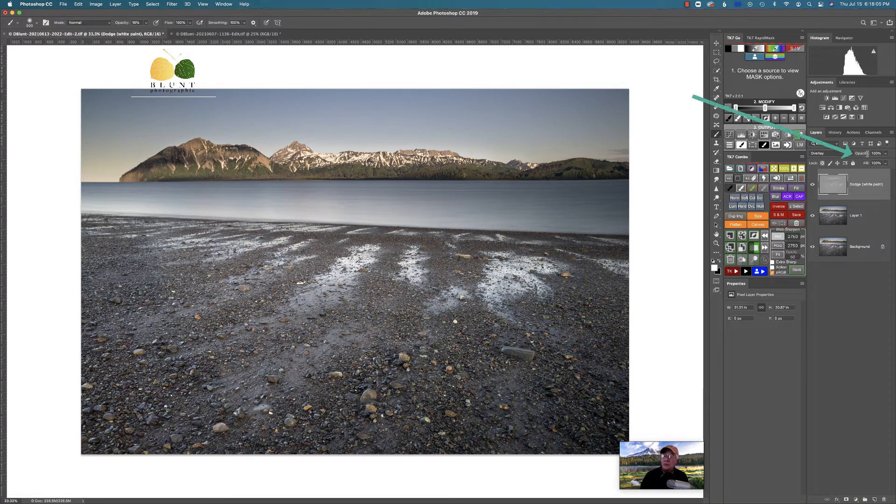
{"action": "left_click_drag", "start_coordinate": [865, 156], "coordinate": [544, 200]}
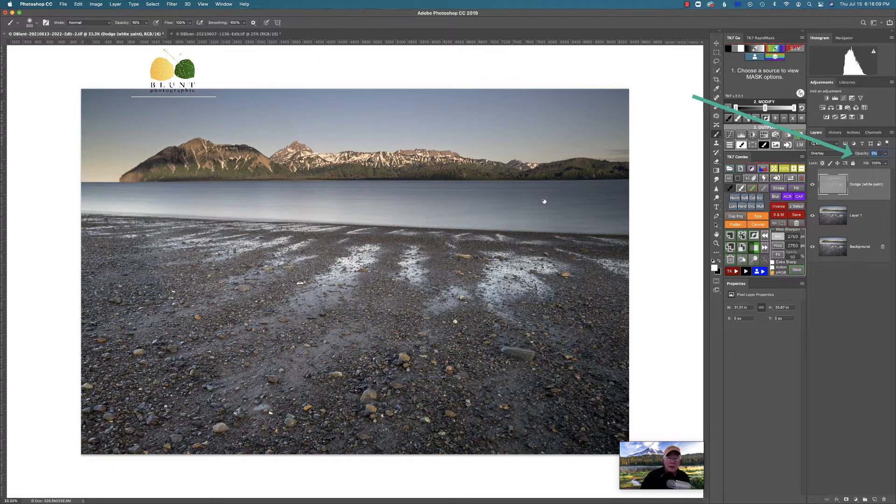
{"action": "mouse_move", "coordinate": [544, 200]}
{"action": "left_mouse_down"}
{"action": "mouse_move", "coordinate": [746, 192]}
{"action": "mouse_move", "coordinate": [850, 176]}
{"action": "mouse_move", "coordinate": [853, 154]}
{"action": "left_mouse_up"}
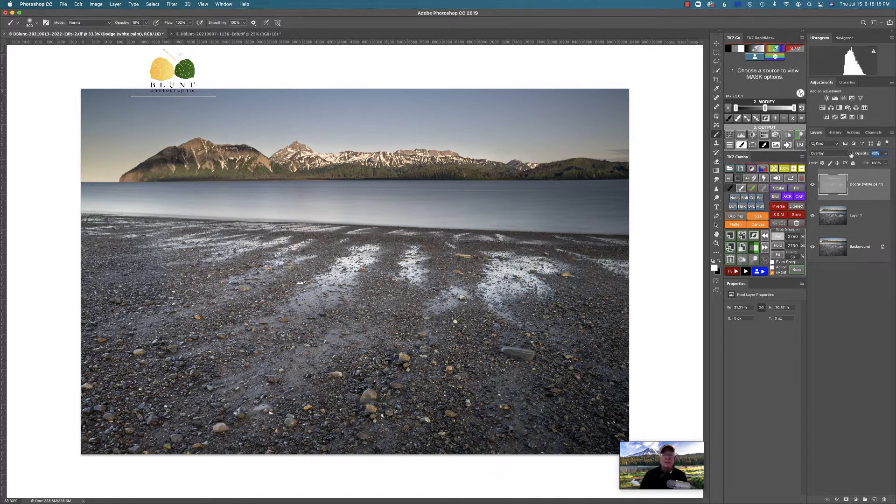
{"action": "left_click_drag", "start_coordinate": [852, 154], "coordinate": [853, 154]}
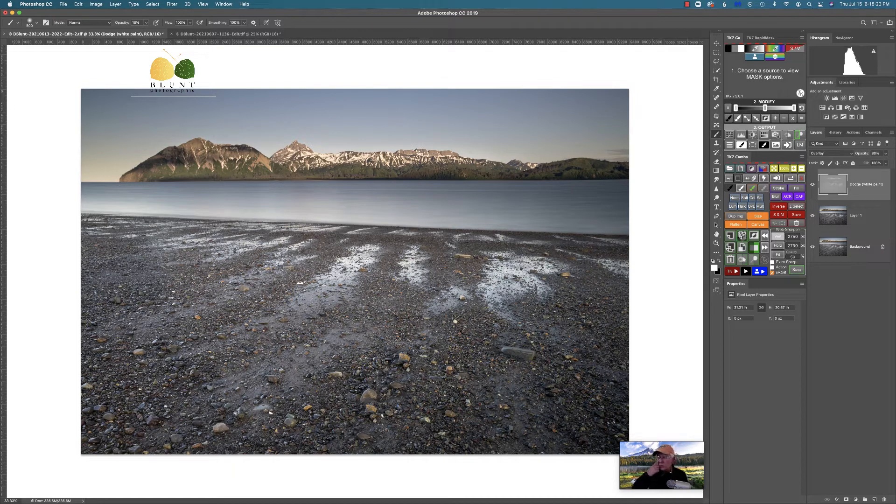
Stamp the visible layers into a new layer and output a Darks 3 luminosity mask to a Soft Light burn layer for black paint
{"action": "left_click", "coordinate": [742, 238]}
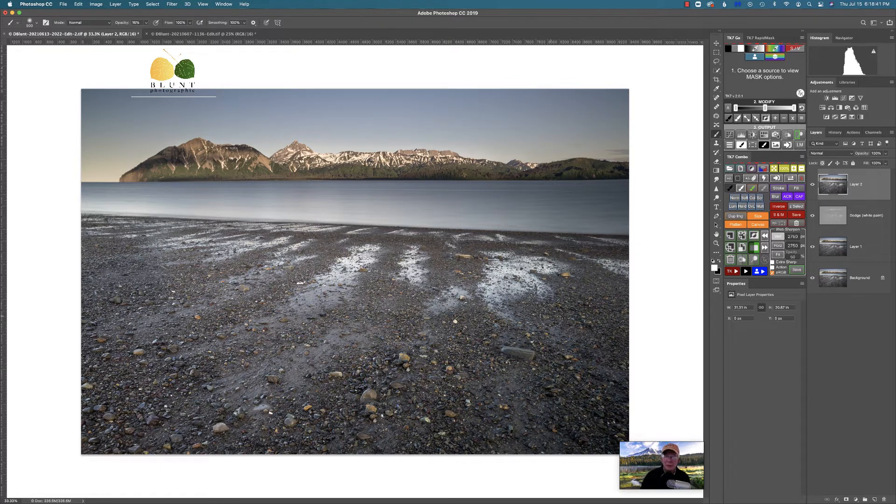
{"action": "left_click", "coordinate": [739, 48]}
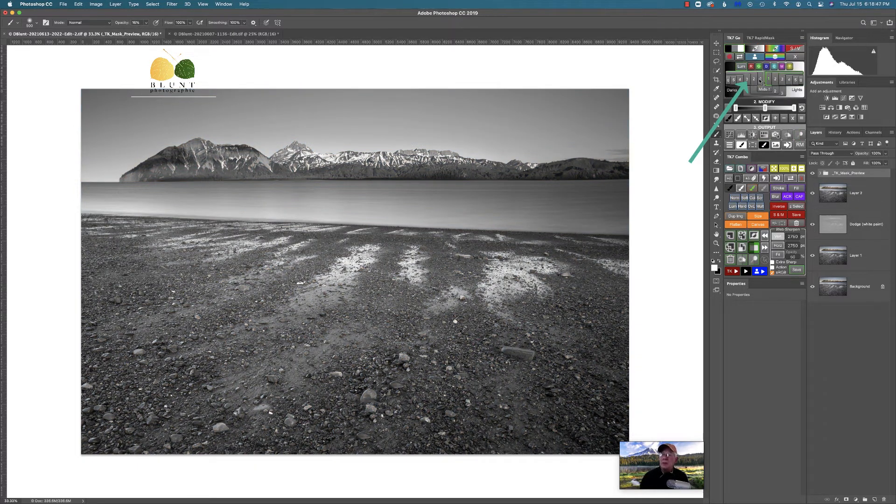
{"action": "left_click", "coordinate": [760, 80]}
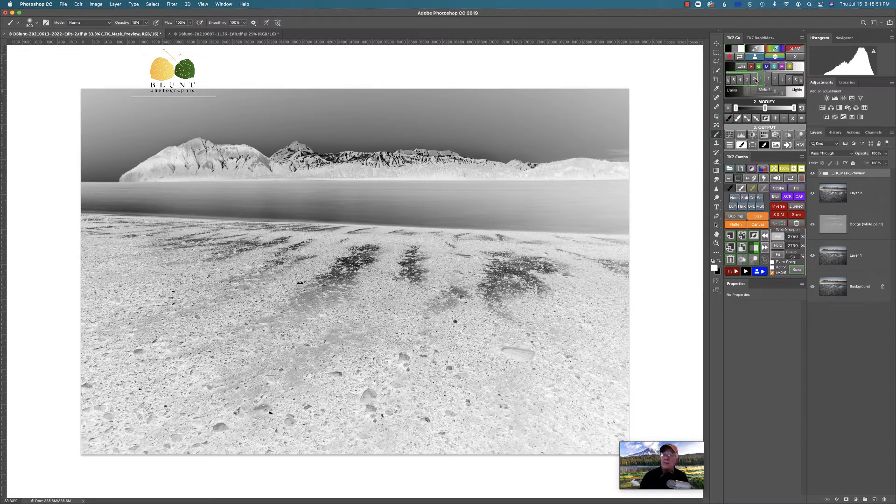
{"action": "left_click", "coordinate": [755, 79]}
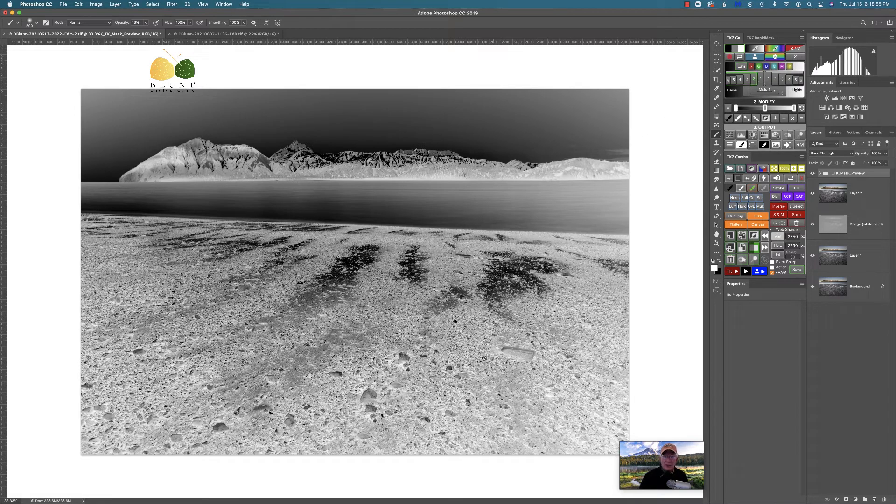
{"action": "left_click", "coordinate": [747, 80]}
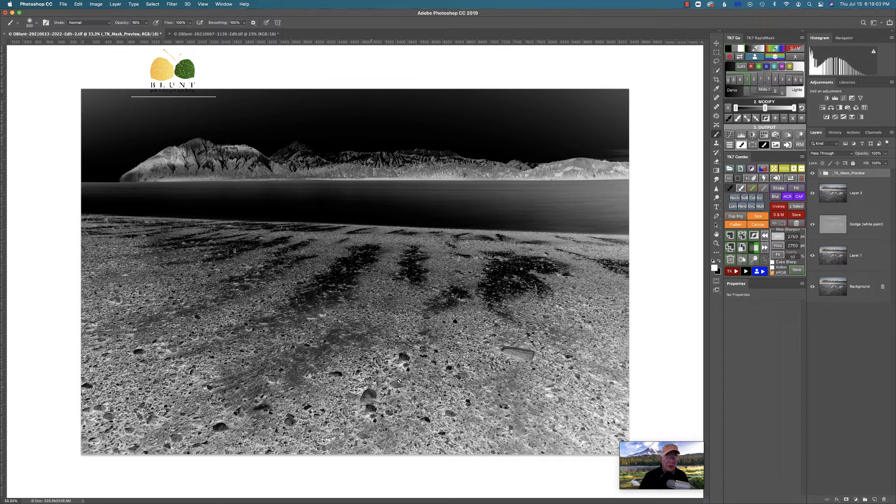
{"action": "left_click", "coordinate": [740, 81]}
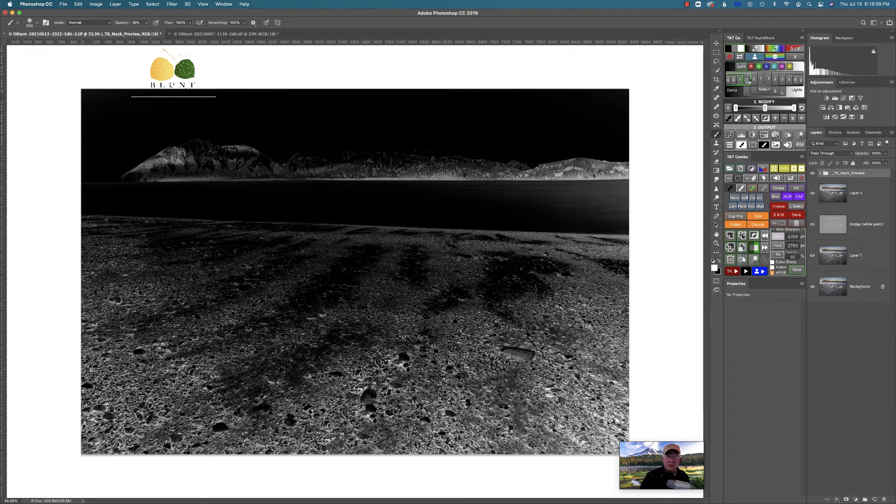
{"action": "left_click", "coordinate": [748, 80]}
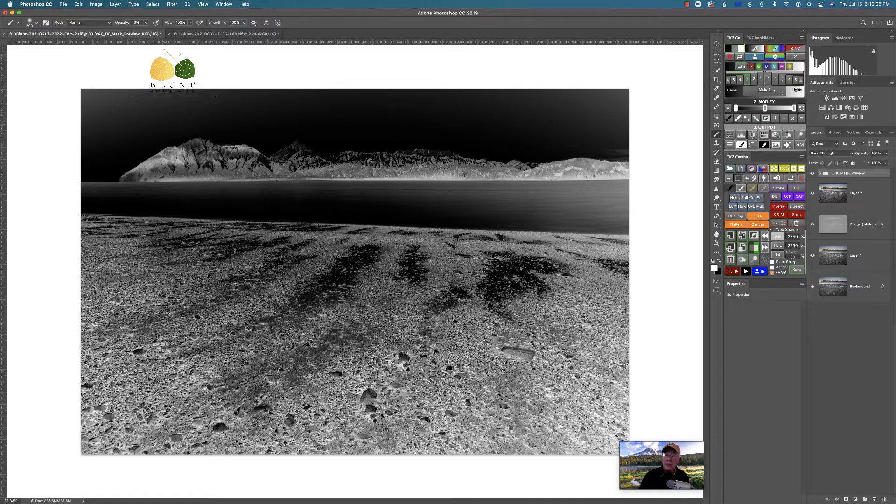
{"action": "left_click", "coordinate": [787, 134]}
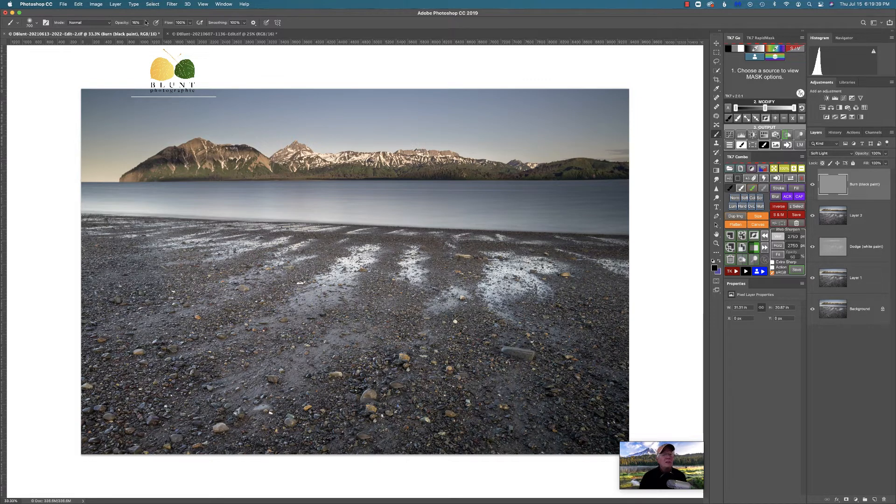
Burn the dark tones of the beach foreground with a brush enlarged to more than 2500 px at 10% opacity
{"action": "left_click_drag", "start_coordinate": [144, 32], "coordinate": [142, 31]}
{"action": "key", "text": "bracketright"}
{"action": "key", "text": "bracketright"}
{"action": "key", "text": "bracketright"}
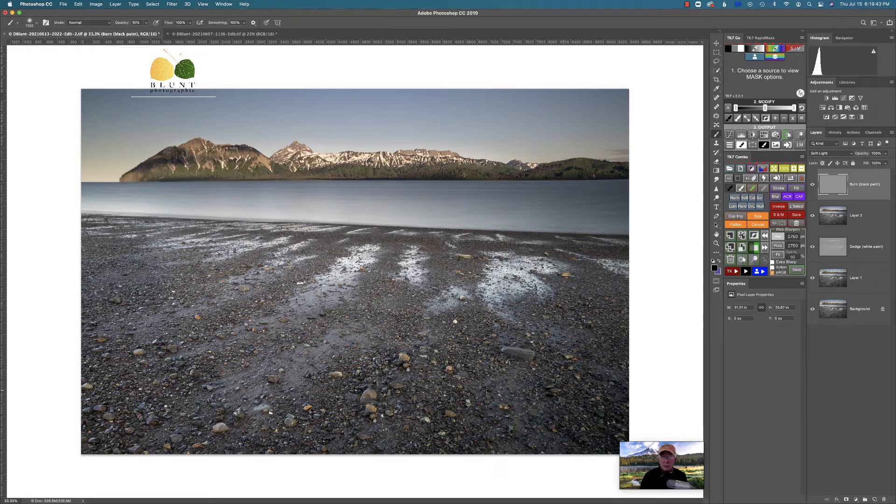
{"action": "key", "text": "bracketright"}
{"action": "key", "text": "bracketright"}
{"action": "key", "text": "bracketright"}
{"action": "key", "text": "bracketright"}
{"action": "key", "text": "bracketright"}
{"action": "key", "text": "bracketright"}
{"action": "key", "text": "bracketright"}
{"action": "key", "text": "bracketright"}
{"action": "key", "text": "bracketright"}
{"action": "key", "text": "bracketright"}
{"action": "key", "text": "bracketright"}
{"action": "key", "text": "bracketright"}
{"action": "key", "text": "bracketright"}
{"action": "key", "text": "bracketright"}
{"action": "key", "text": "super+r"}
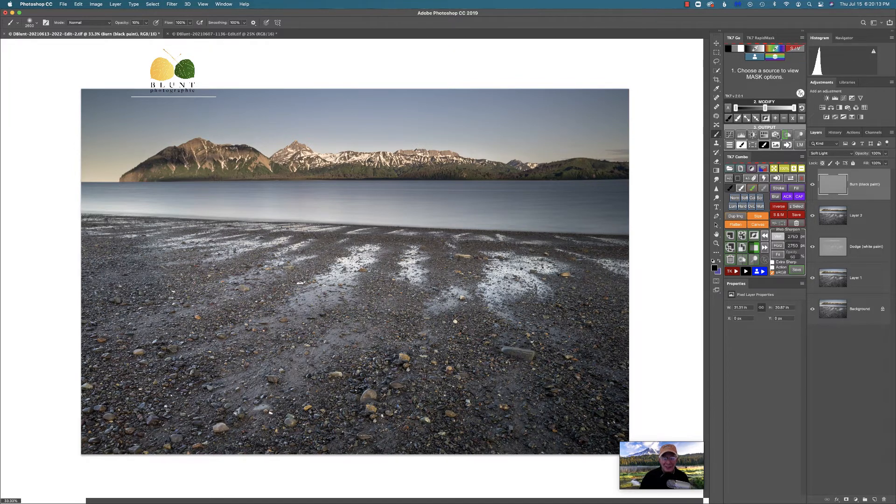
{"action": "key", "text": "super+r"}
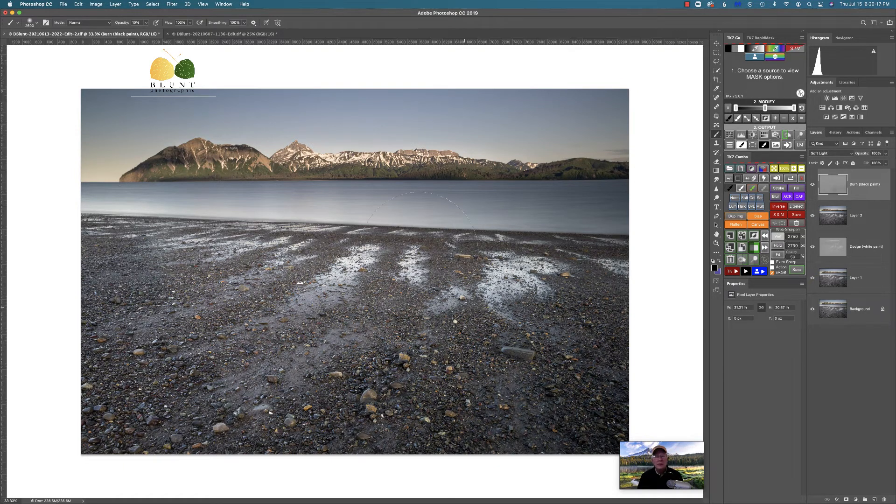
Shrink the brush to about 500 px and burn the dark tones of the mountain range with black paint
{"action": "key", "text": "bracketleft"}
{"action": "key", "text": "bracketleft"}
{"action": "key", "text": "bracketleft"}
{"action": "key", "text": "bracketleft"}
{"action": "key", "text": "bracketleft"}
{"action": "key", "text": "bracketleft"}
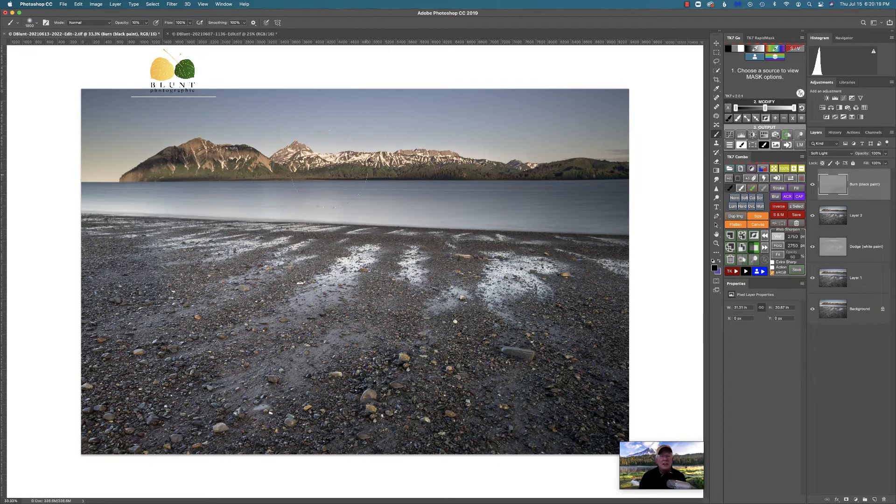
{"action": "key", "text": "bracketleft"}
{"action": "key", "text": "bracketleft"}
{"action": "key", "text": "bracketleft"}
{"action": "key", "text": "bracketleft"}
{"action": "key", "text": "ctrl+r"}
{"action": "key", "text": "bracketleft"}
{"action": "key", "text": "bracketleft"}
{"action": "key", "text": "bracketleft"}
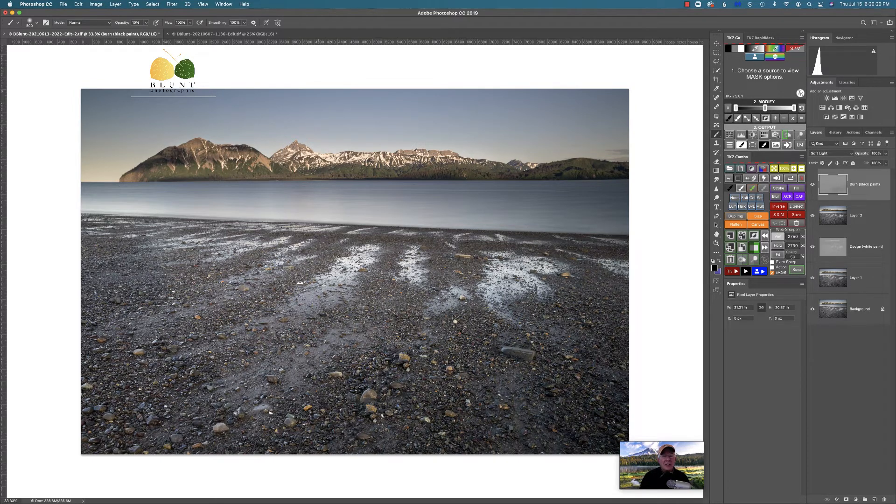
{"action": "key", "text": "super+r"}
{"action": "key", "text": "super+r"}
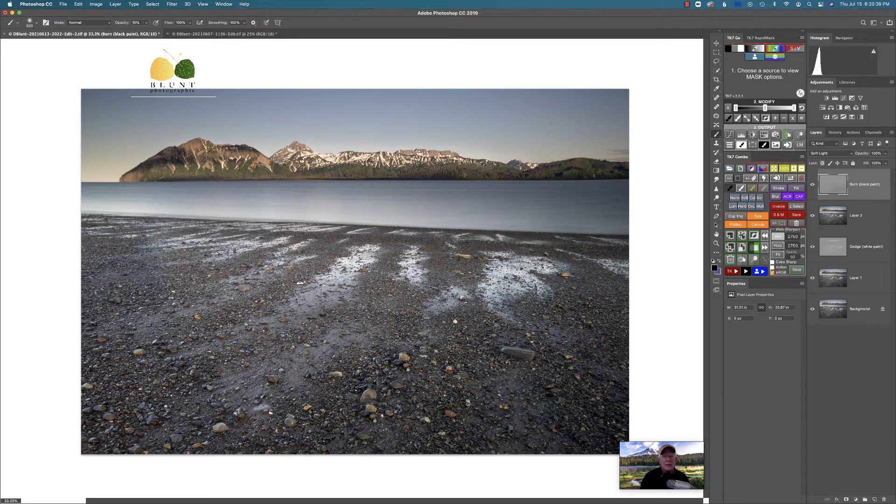
{"action": "key", "text": "super+r"}
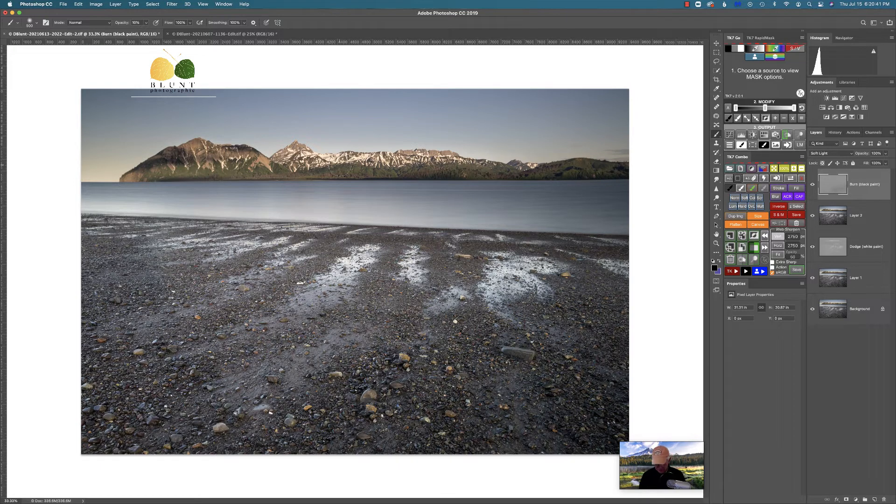
Continue burning the mountains and the distant hills, and check the burn layer's paint in isolation before showing all layers again
{"action": "key", "text": "super+r"}
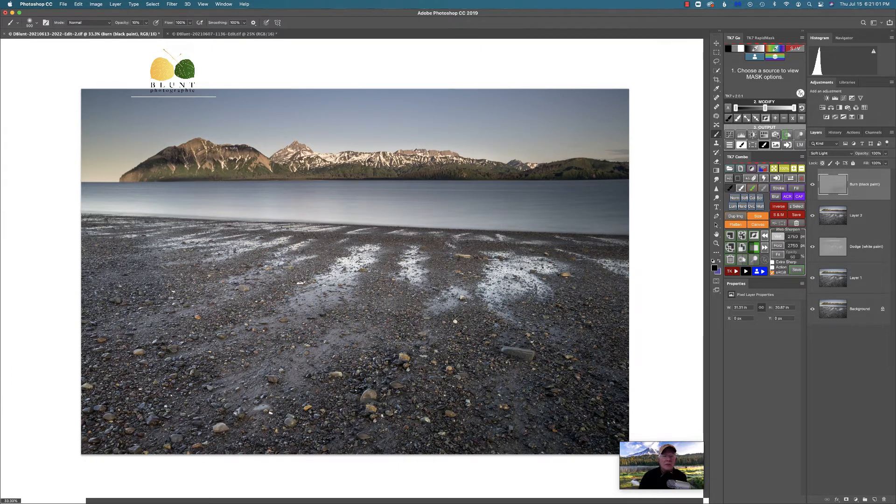
{"action": "key", "text": "super+r"}
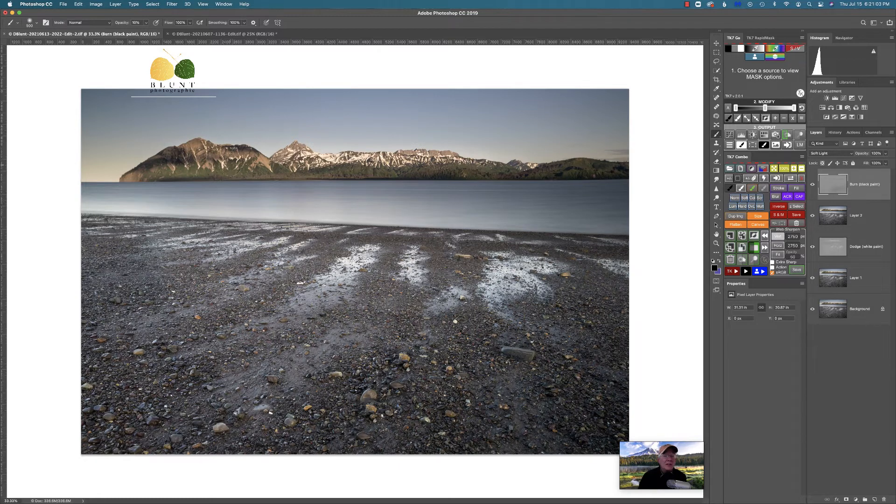
{"action": "key", "text": "super+r"}
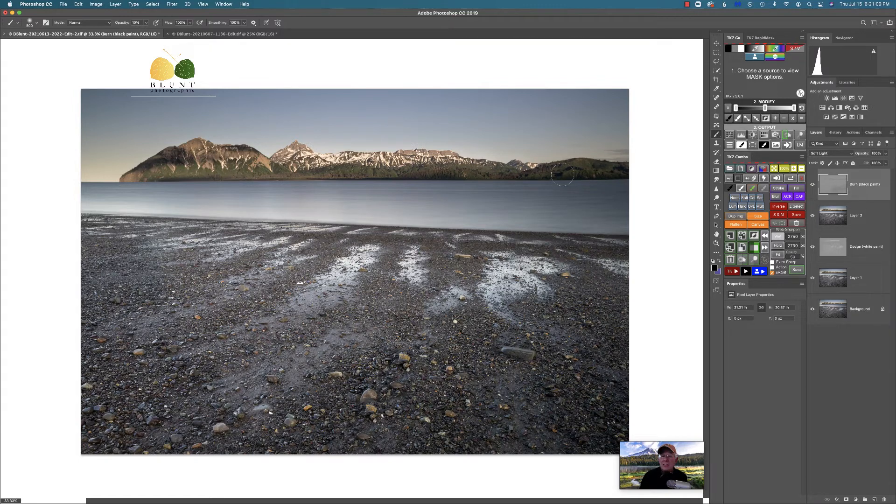
{"action": "key", "text": "super+r"}
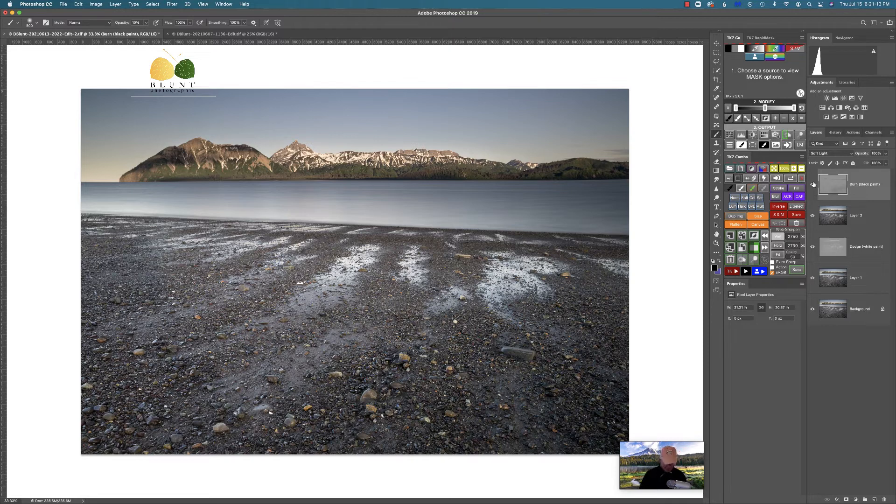
{"action": "left_click", "coordinate": [813, 184], "text": "alt"}
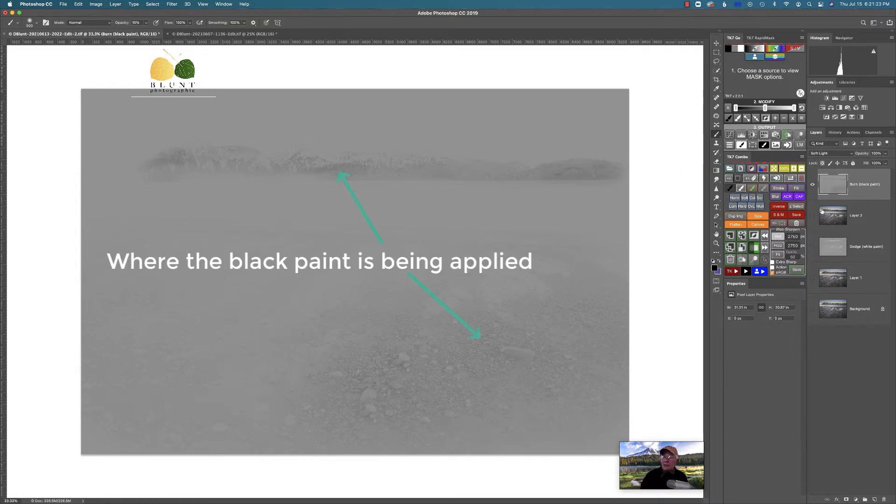
{"action": "left_click", "coordinate": [813, 186], "text": "alt"}
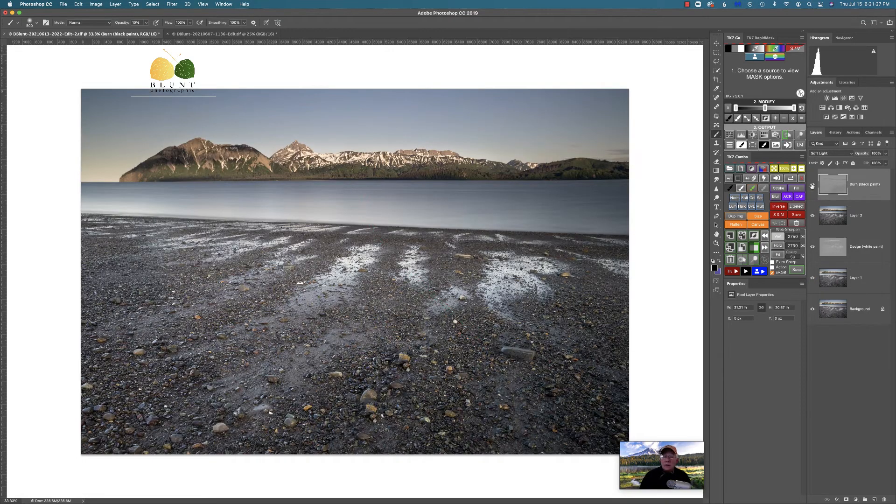
Compare the image with only the Background layer shown against all layers shown, and look over the TK7 Combo's list of actions
{"action": "left_click", "coordinate": [812, 310], "text": "alt"}
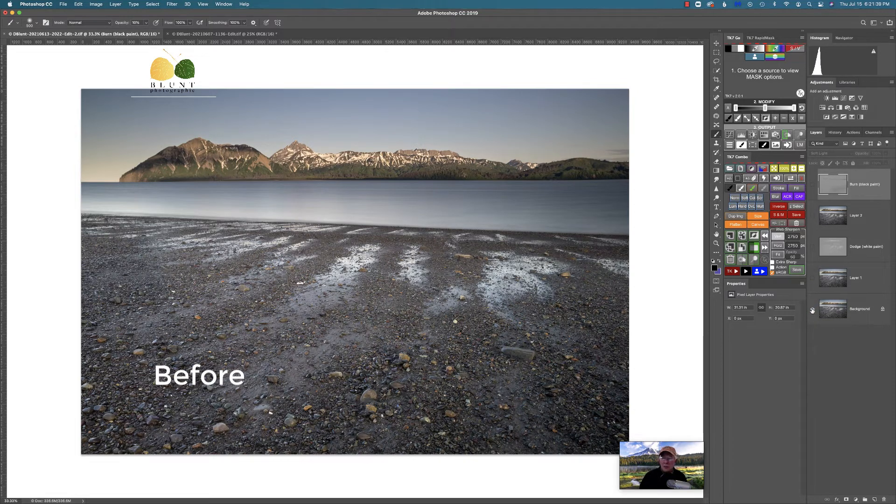
{"action": "left_click", "coordinate": [813, 310], "text": "alt"}
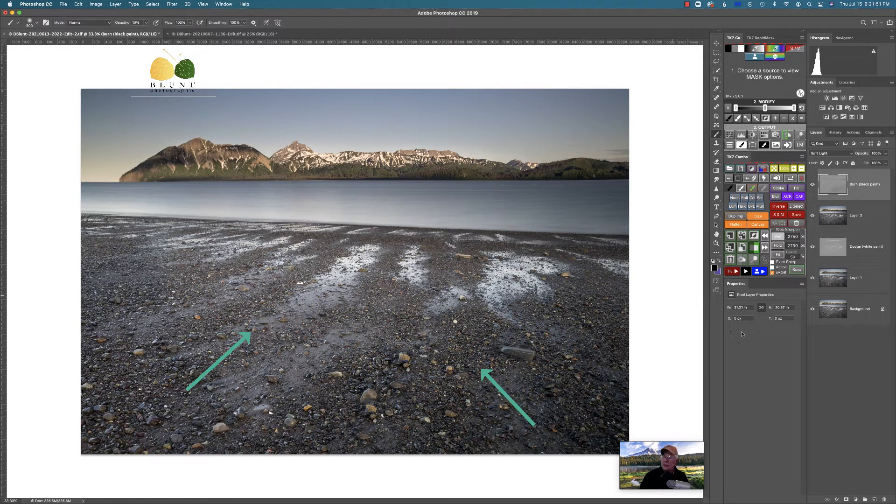
{"action": "left_click", "coordinate": [813, 309], "text": "alt"}
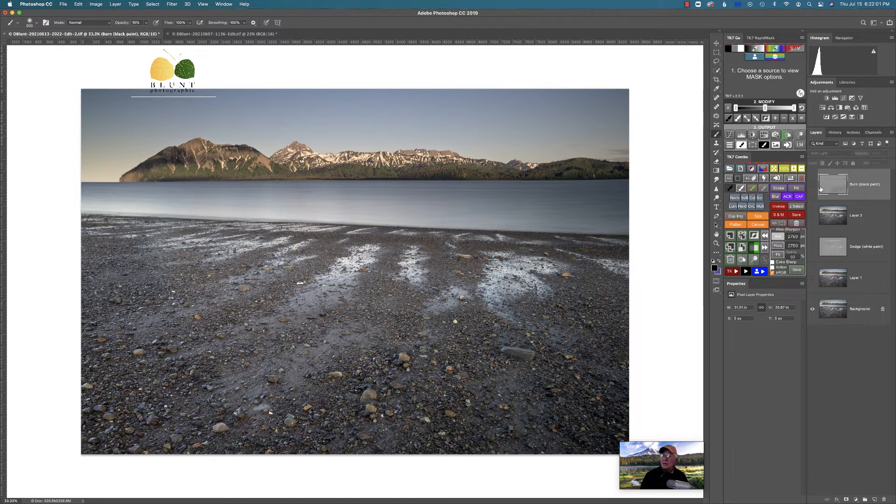
{"action": "left_click", "coordinate": [812, 310], "text": "alt"}
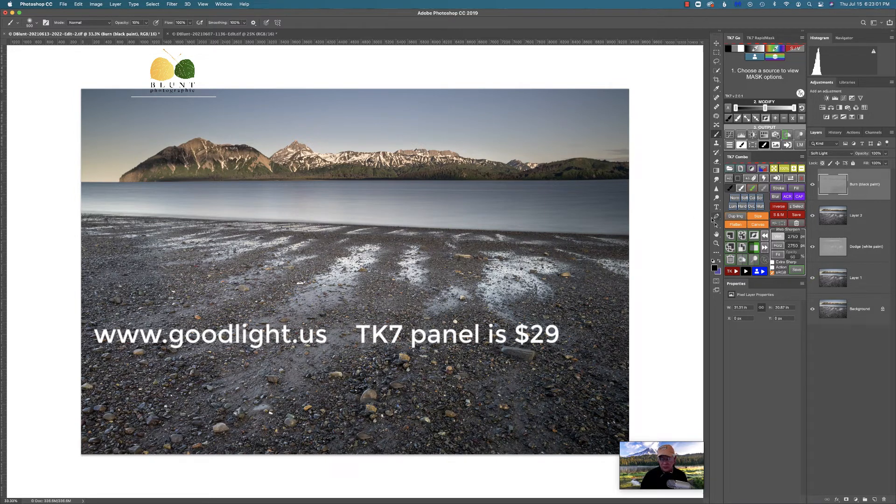
{"action": "left_click", "coordinate": [735, 270]}
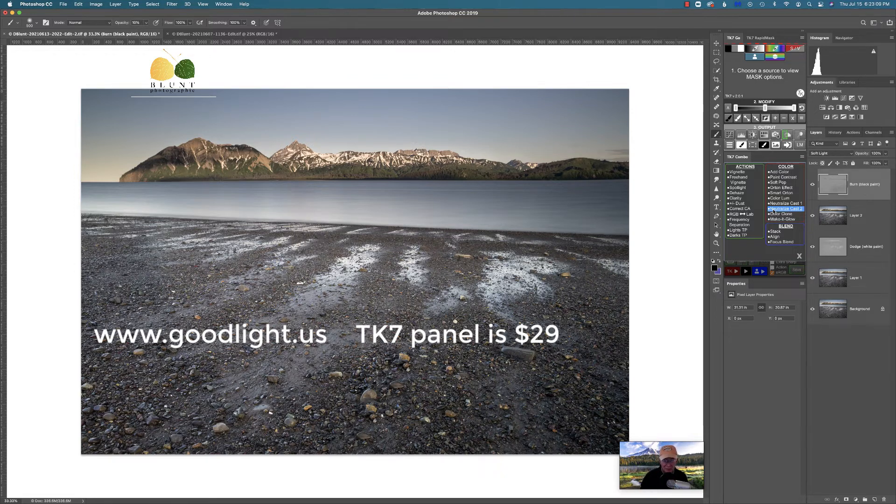
{"action": "left_click", "coordinate": [799, 256]}
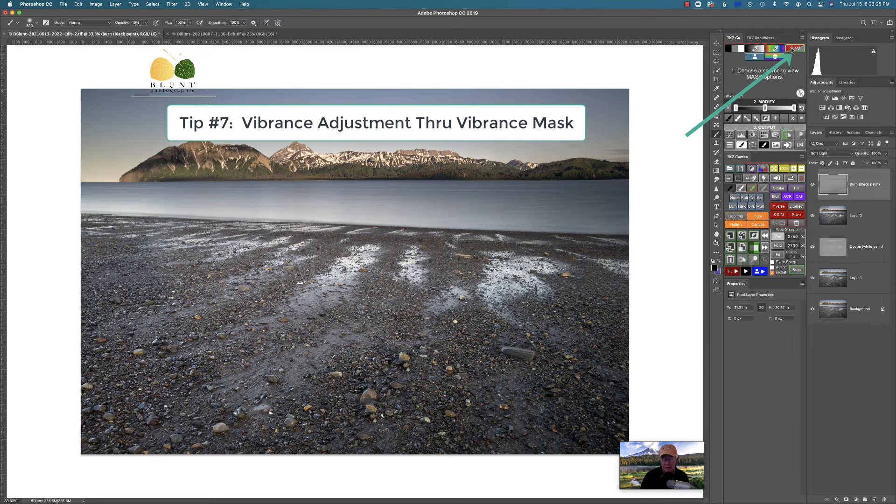
Preview increasingly restrictive Vibrance masks and output the strongest one to a Hue/Saturation adjustment layer
{"action": "left_click", "coordinate": [793, 49]}
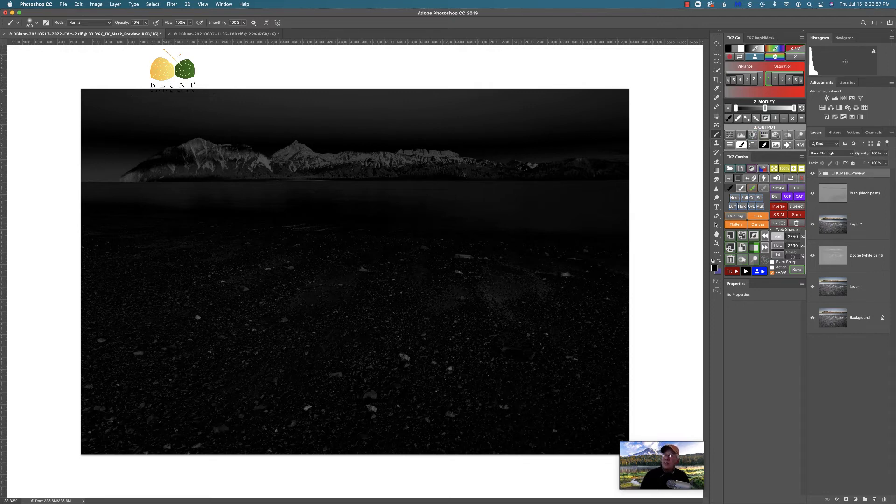
{"action": "left_click", "coordinate": [754, 81]}
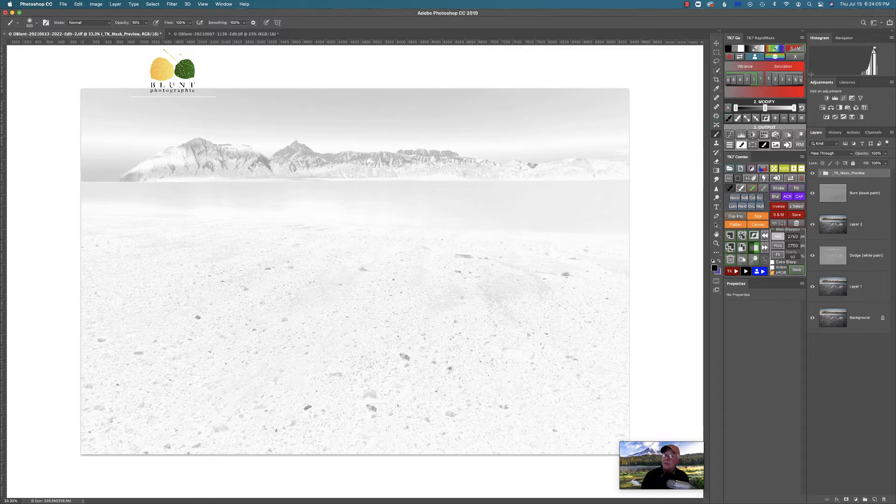
{"action": "left_click", "coordinate": [743, 81]}
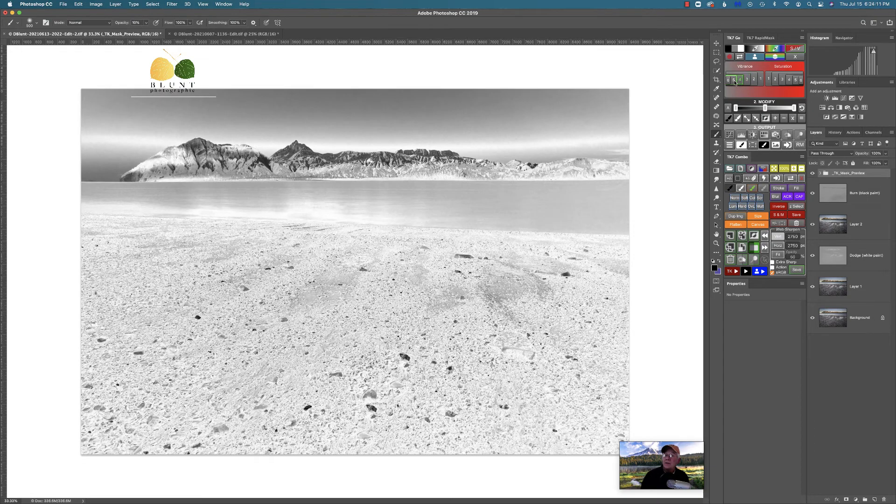
{"action": "left_click", "coordinate": [735, 81]}
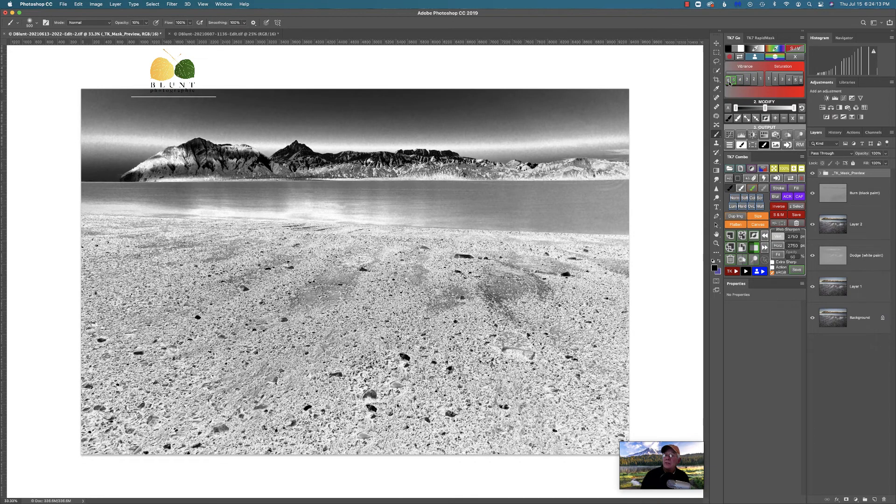
{"action": "left_click", "coordinate": [728, 80]}
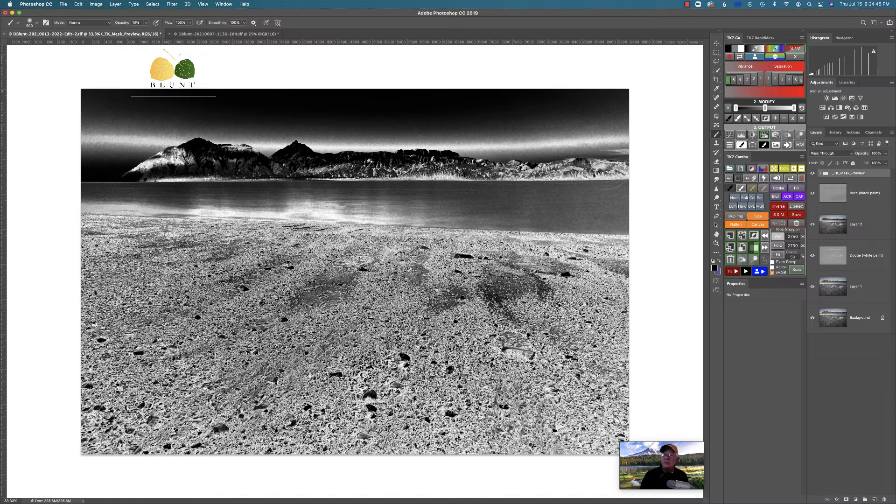
{"action": "left_click", "coordinate": [764, 135]}
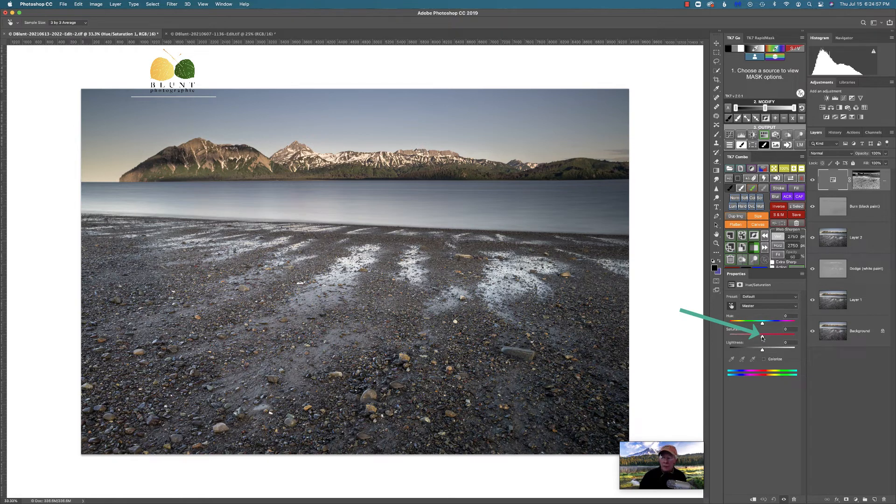
Raise the Hue/Saturation layer's master saturation to +67, and reduce the Blues saturation to about -6 using the targeted adjustment on the water
{"action": "left_click_drag", "start_coordinate": [762, 337], "coordinate": [774, 337]}
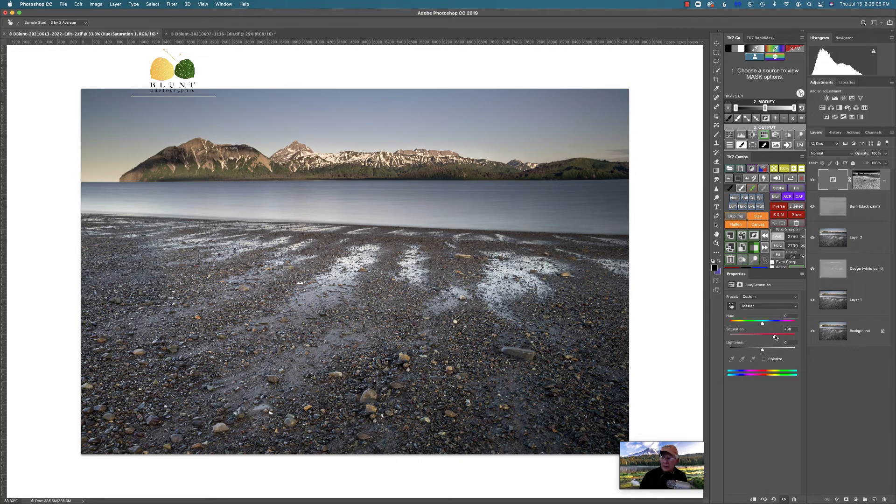
{"action": "left_click_drag", "start_coordinate": [776, 337], "coordinate": [783, 337]}
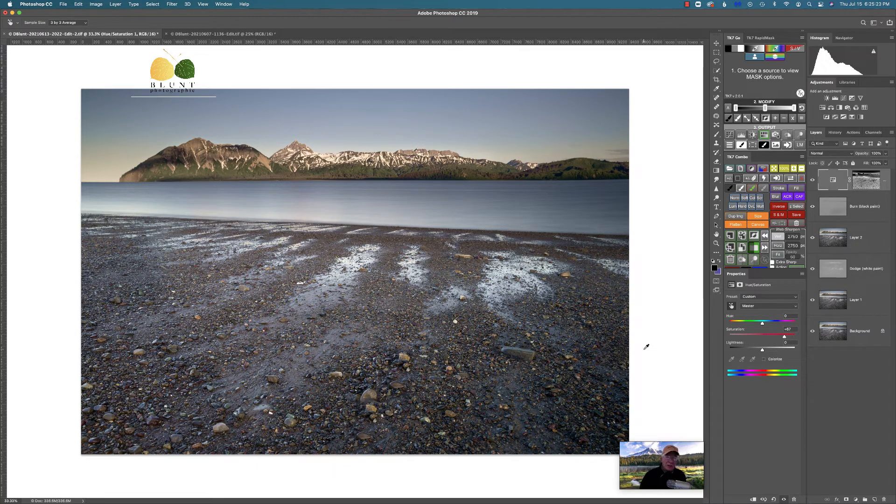
{"action": "left_click", "coordinate": [732, 306]}
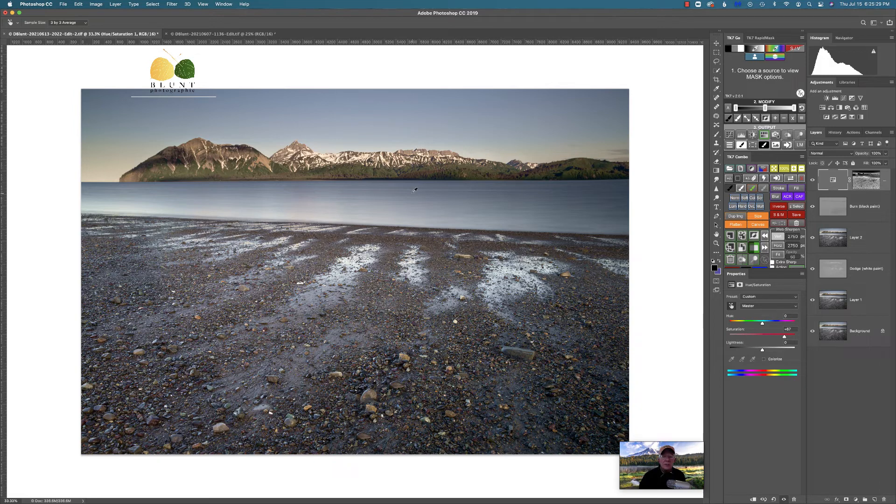
{"action": "left_click", "coordinate": [411, 194]}
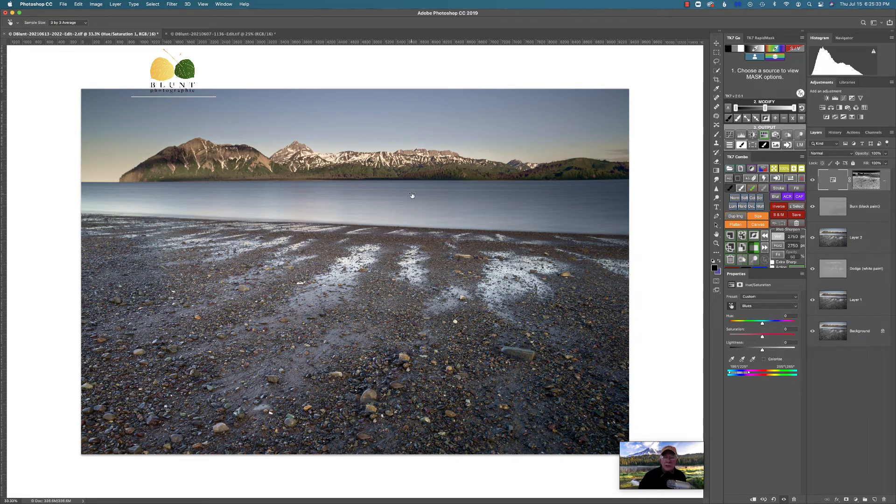
{"action": "left_click_drag", "start_coordinate": [412, 195], "coordinate": [401, 194]}
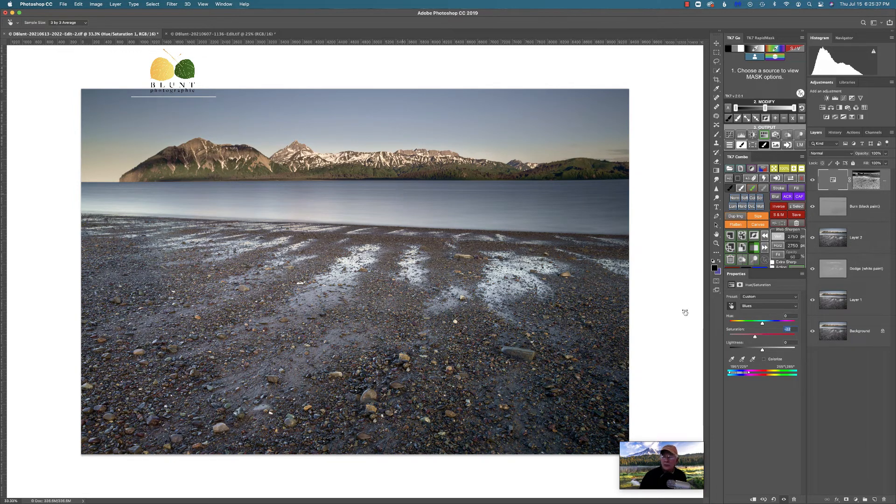
{"action": "left_click_drag", "start_coordinate": [755, 335], "coordinate": [753, 336]}
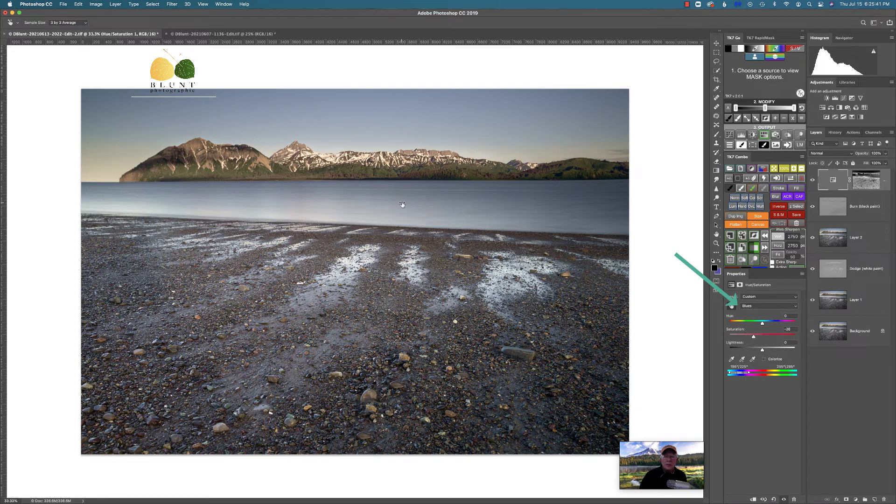
{"action": "left_click_drag", "start_coordinate": [403, 204], "coordinate": [406, 200]}
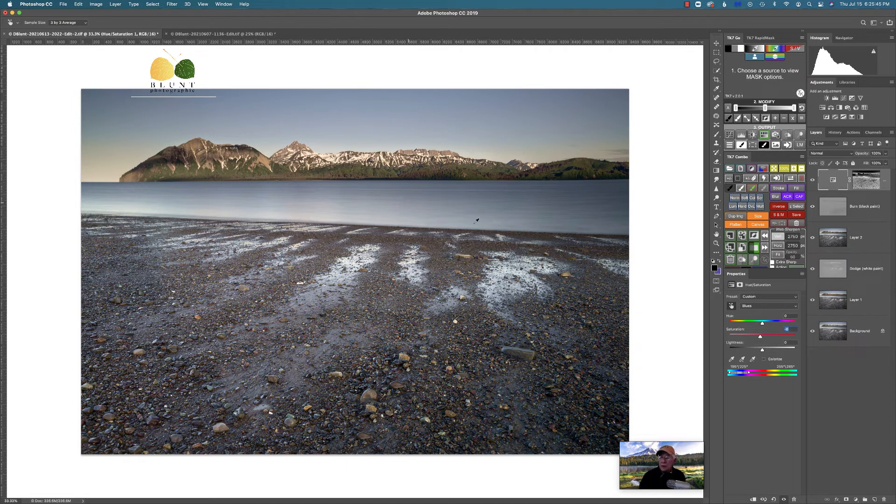
Raise the master saturation to +72 and compare the image with the Hue/Saturation layer hidden and shown
{"action": "left_click", "coordinate": [775, 305]}
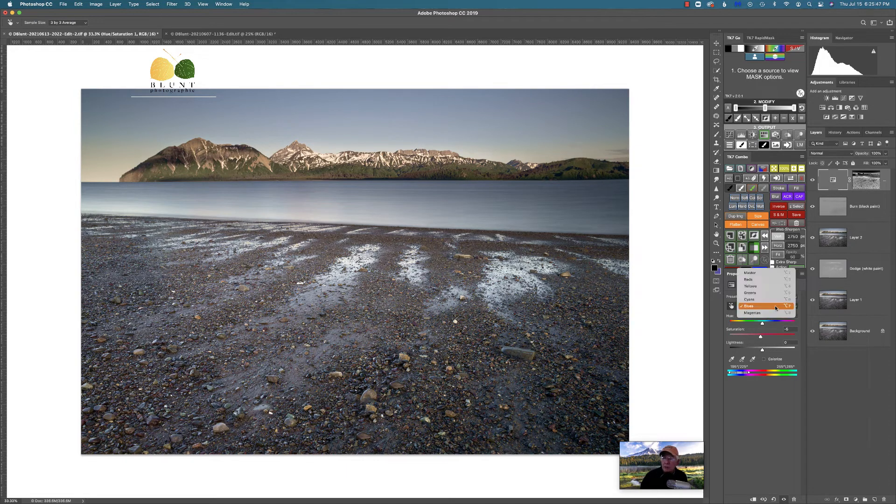
{"action": "left_click", "coordinate": [752, 273]}
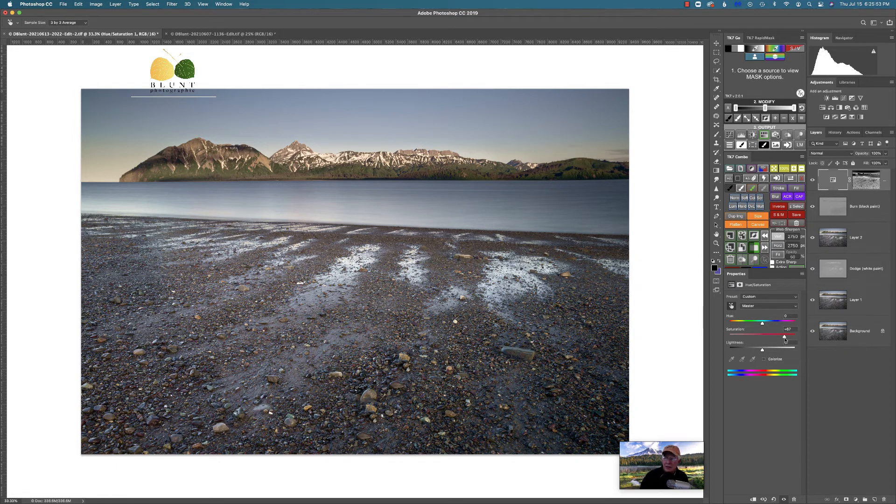
{"action": "left_click", "coordinate": [784, 500]}
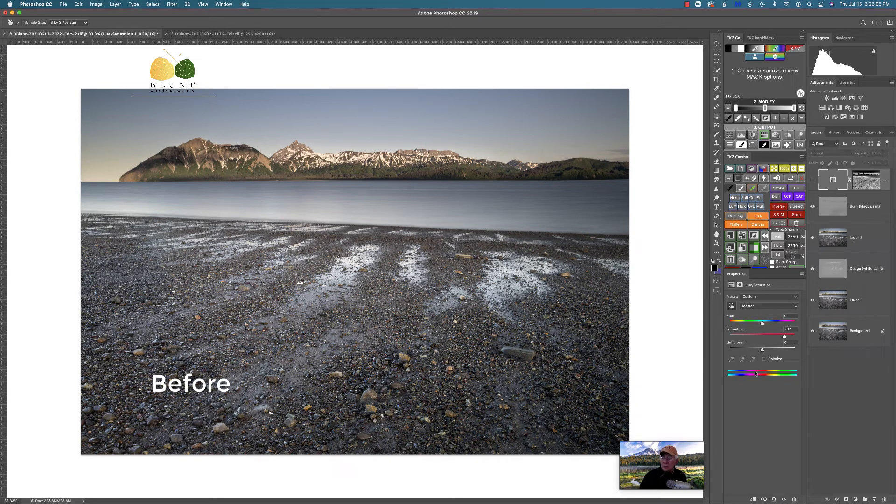
{"action": "left_click", "coordinate": [813, 181]}
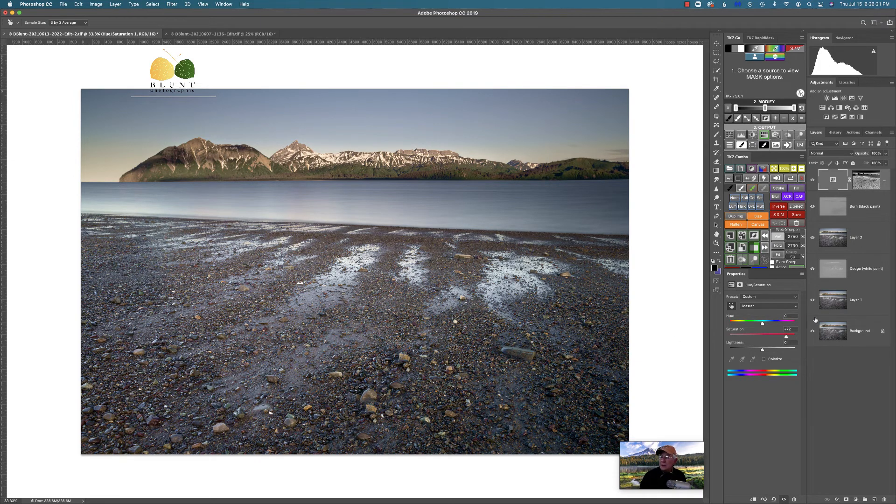
{"action": "left_click", "coordinate": [812, 180]}
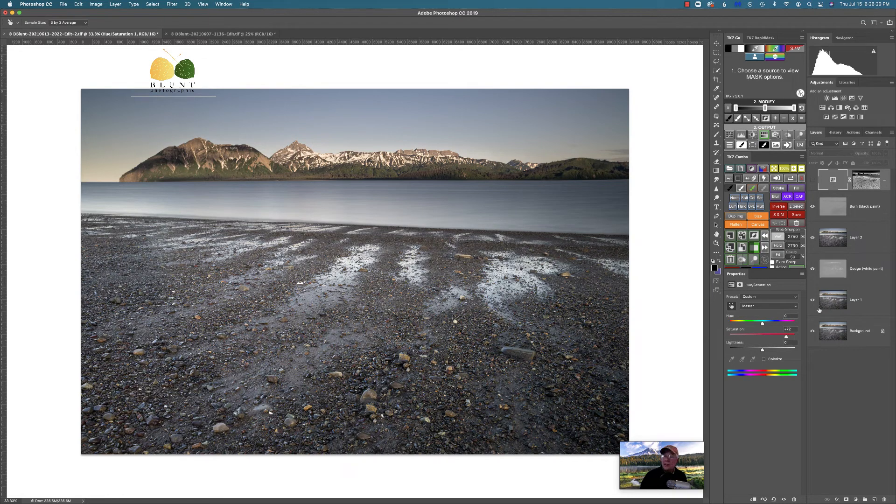
{"action": "left_click", "coordinate": [812, 181]}
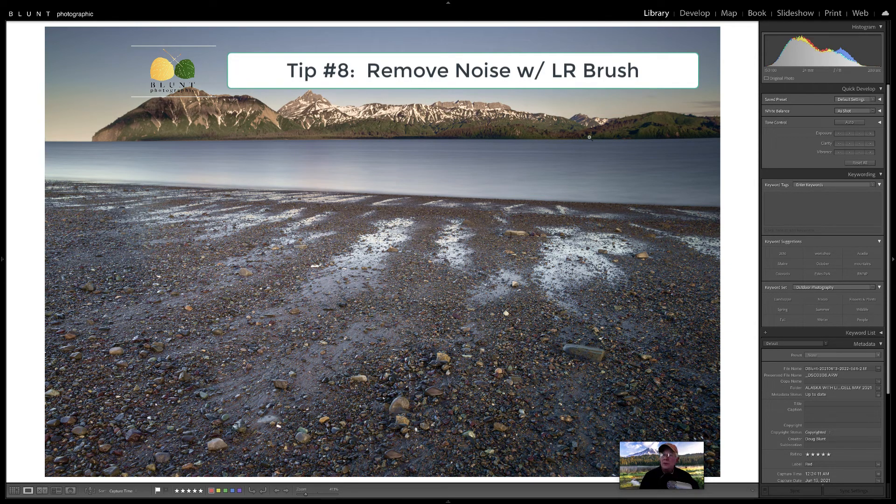
Switch to Lightroom Classic's Develop module and set up an adjustment brush with Noise at 100 and size 11
{"action": "left_click", "coordinate": [694, 14]}
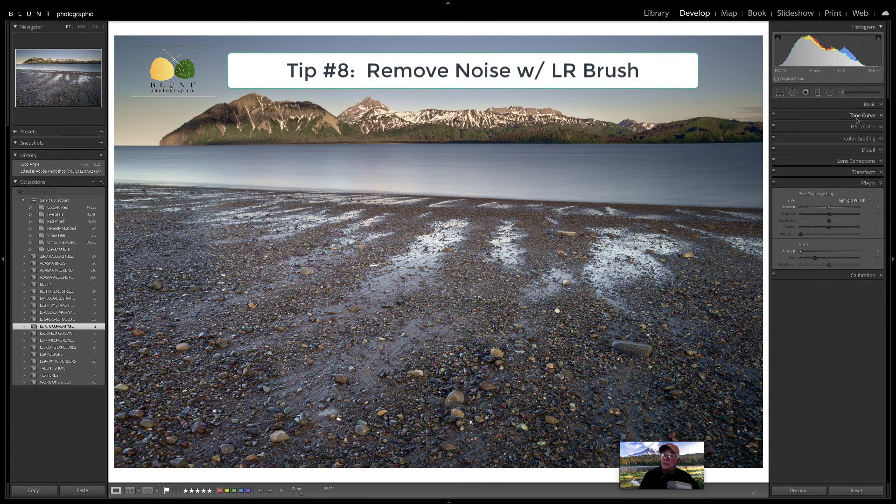
{"action": "left_click", "coordinate": [843, 93]}
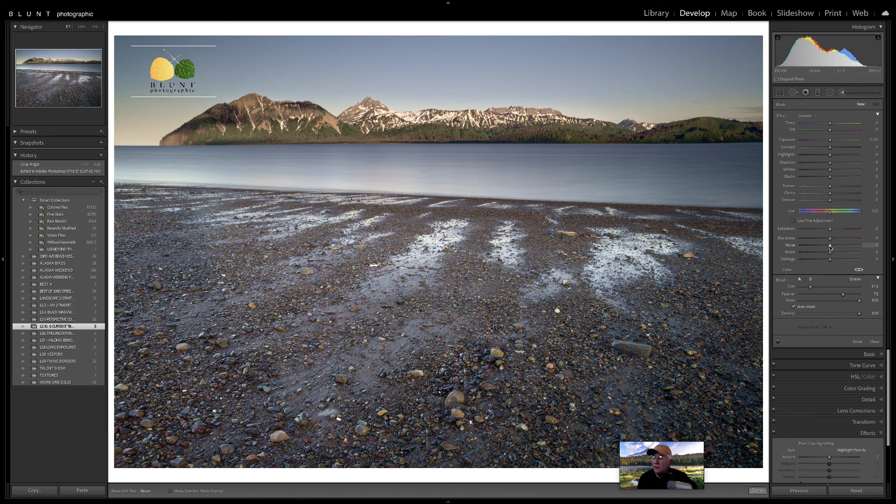
{"action": "left_click_drag", "start_coordinate": [831, 246], "coordinate": [871, 247]}
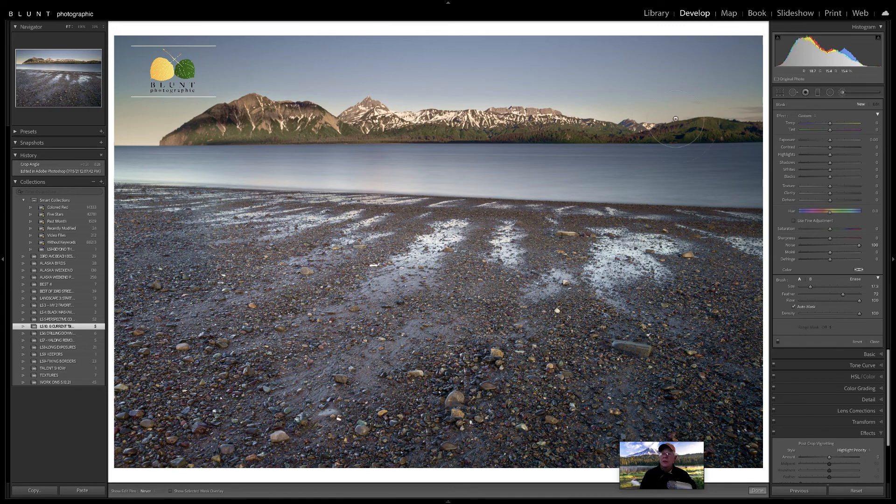
{"action": "scroll", "coordinate": [648, 75], "scroll_direction": "down", "scroll_amount": 1}
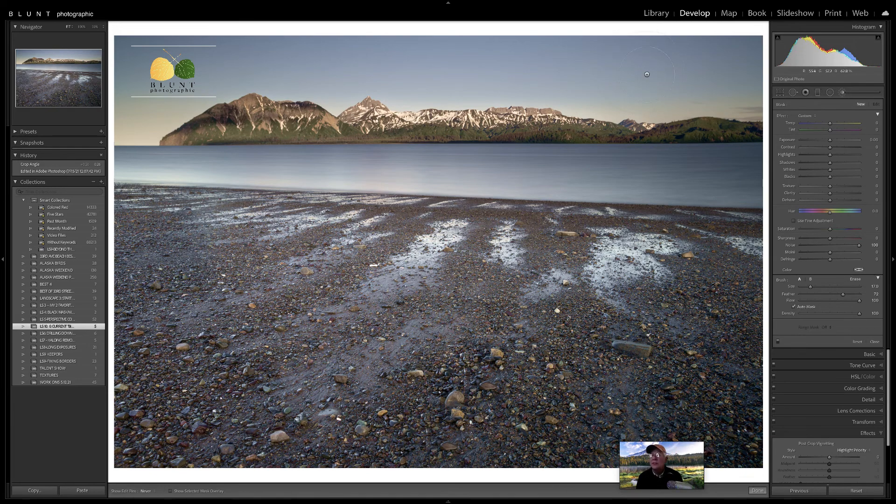
{"action": "scroll", "coordinate": [667, 78], "scroll_direction": "down", "scroll_amount": 4}
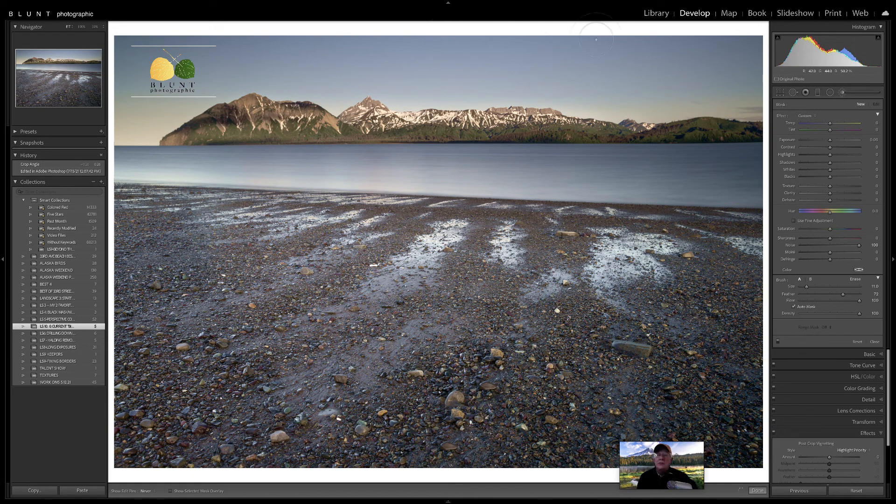
Paint the noise reduction across the whole sky, and compare the photo with the brush adjustments disabled and re-enabled
{"action": "left_click", "coordinate": [460, 72]}
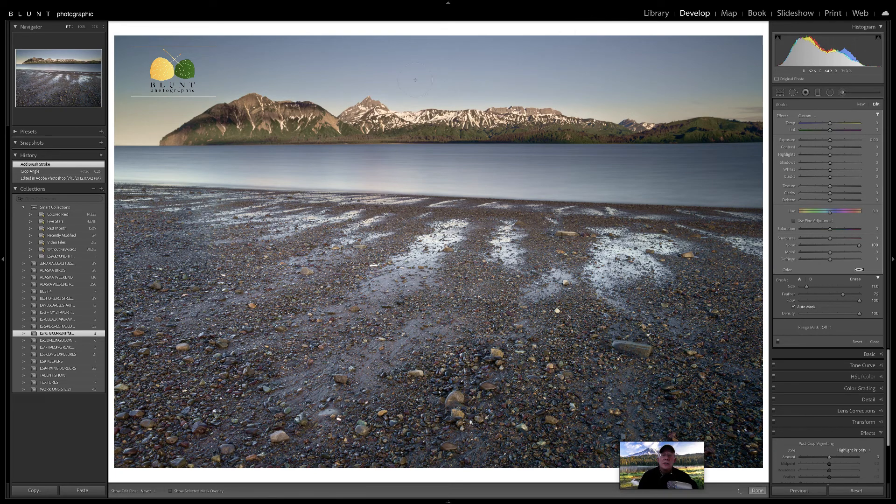
{"action": "left_click_drag", "start_coordinate": [580, 81], "coordinate": [438, 27]}
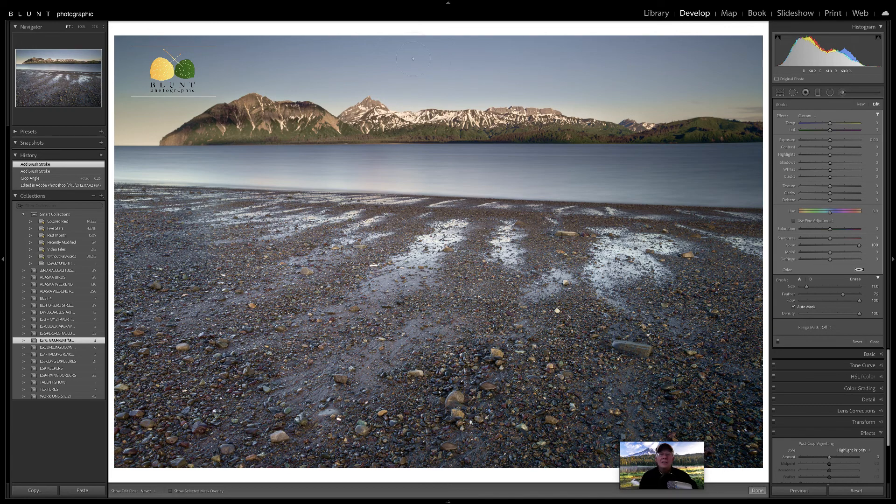
{"action": "left_click_drag", "start_coordinate": [296, 64], "coordinate": [276, 58]}
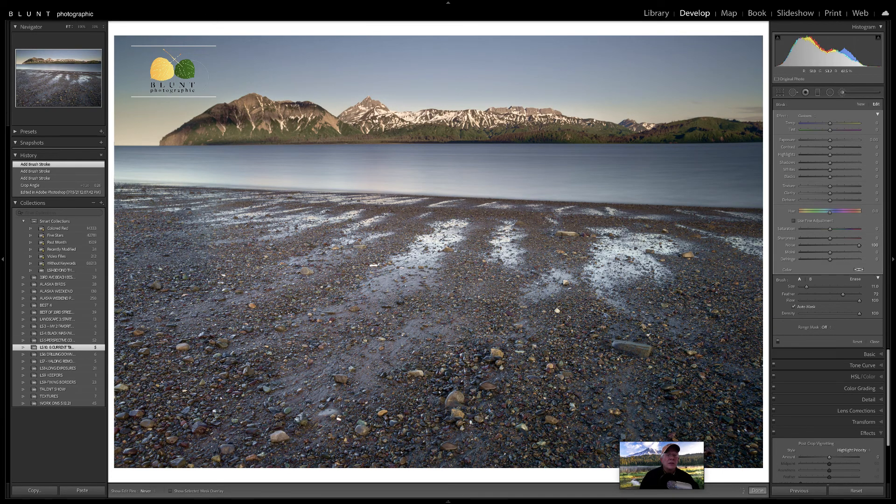
{"action": "mouse_move", "coordinate": [124, 32]}
{"action": "left_mouse_down"}
{"action": "mouse_move", "coordinate": [369, 30]}
{"action": "mouse_move", "coordinate": [525, 42]}
{"action": "left_mouse_up"}
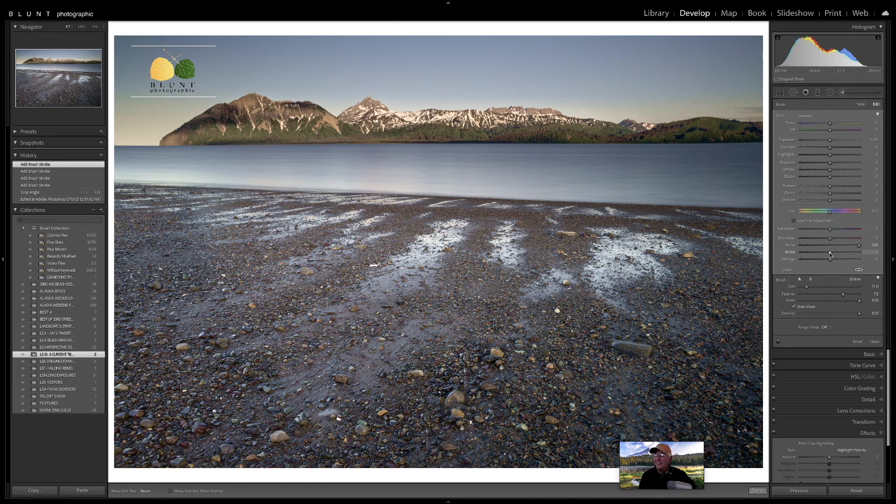
{"action": "left_click", "coordinate": [778, 344]}
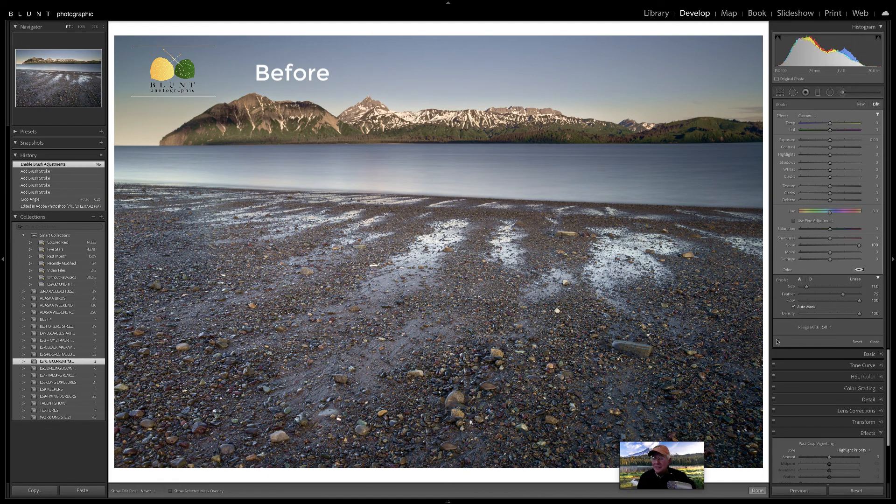
{"action": "left_click", "coordinate": [778, 342]}
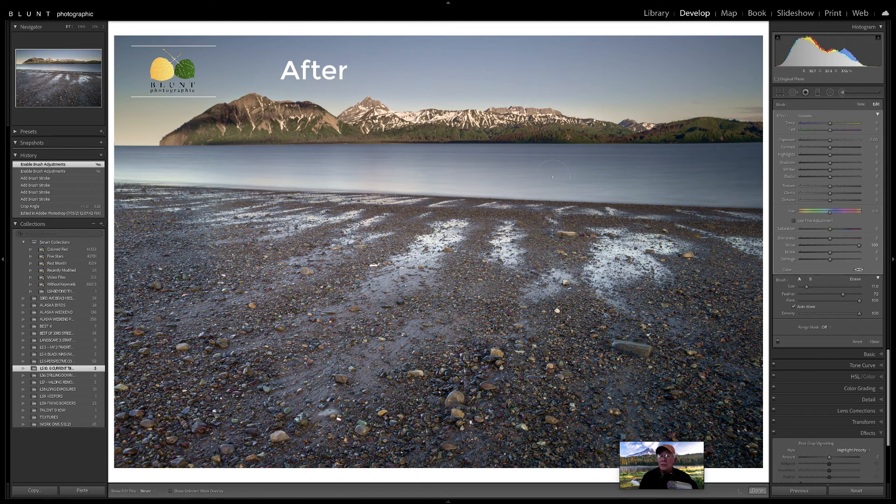
Paint the noise reduction across the smooth water with the brush size reduced to 10
{"action": "left_click_drag", "start_coordinate": [553, 176], "coordinate": [535, 175]}
{"action": "scroll", "coordinate": [536, 175], "scroll_direction": "down", "scroll_amount": 1}
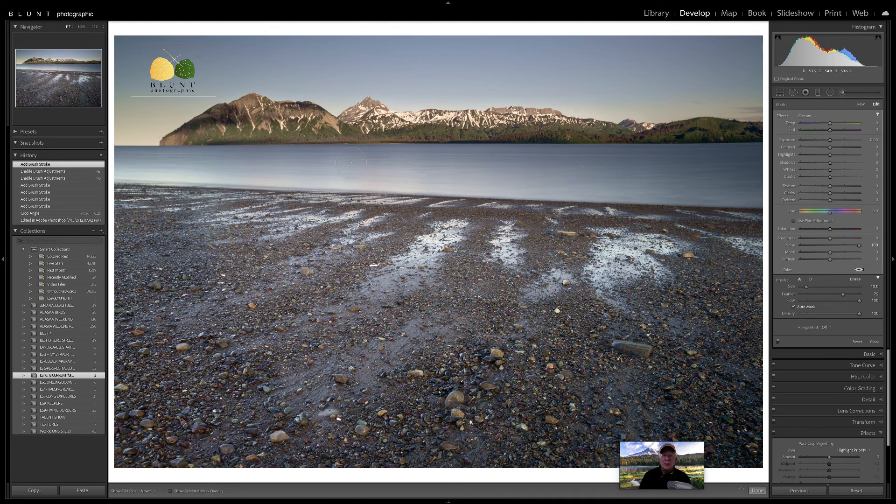
{"action": "left_click_drag", "start_coordinate": [351, 162], "coordinate": [344, 162]}
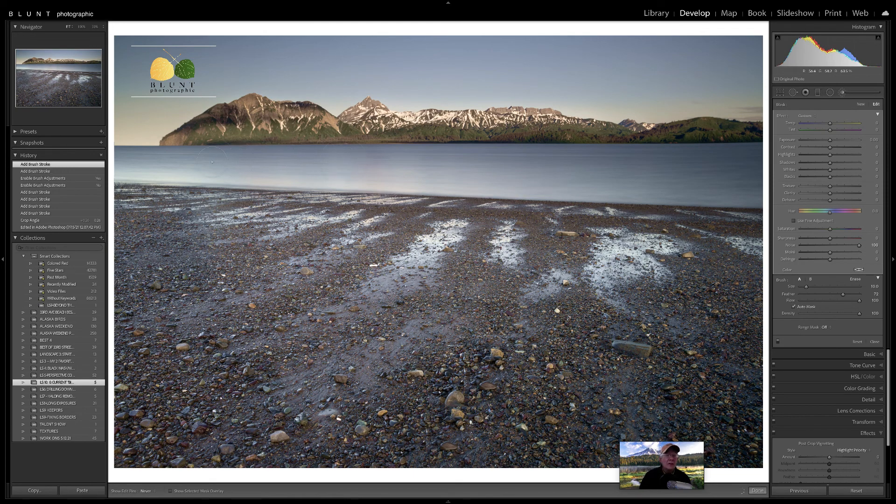
{"action": "left_click", "coordinate": [151, 162]}
{"action": "left_click", "coordinate": [510, 164]}
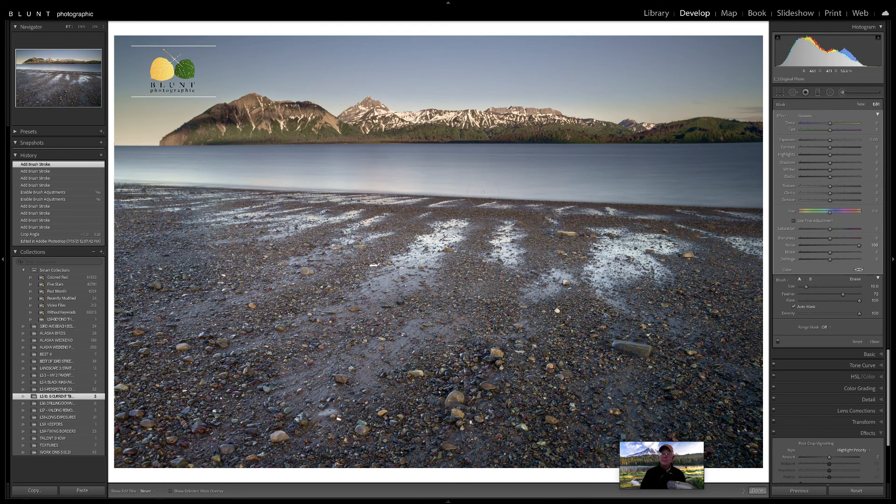